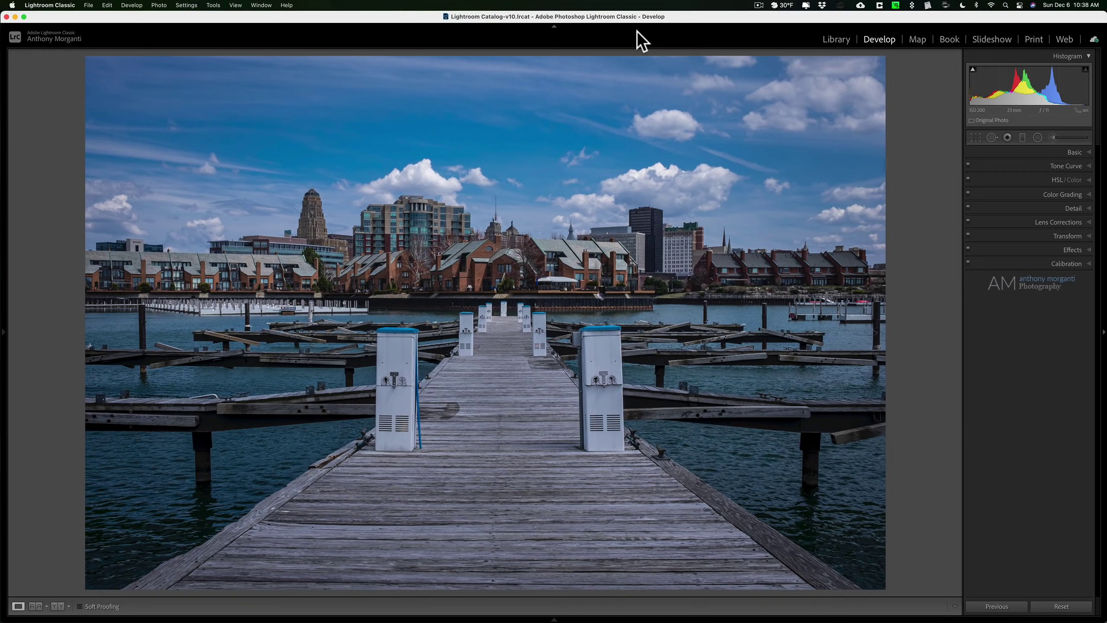
Examine the Calibration settings and the Adobe Raw and Camera Matching profiles available for the photo
left_click(1063, 263)
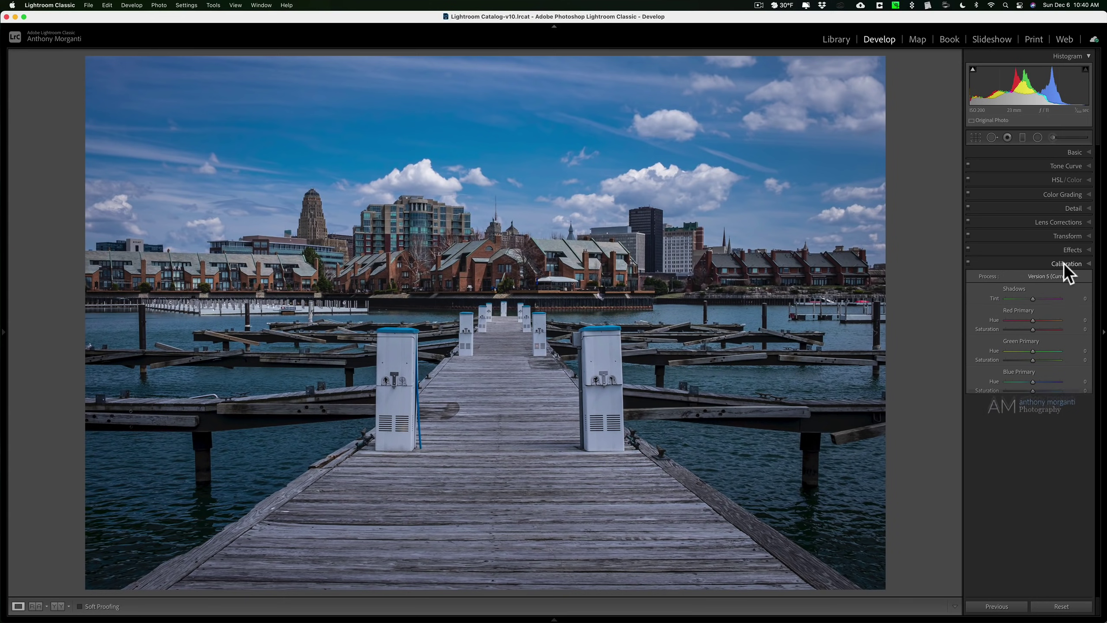
left_click(1063, 263)
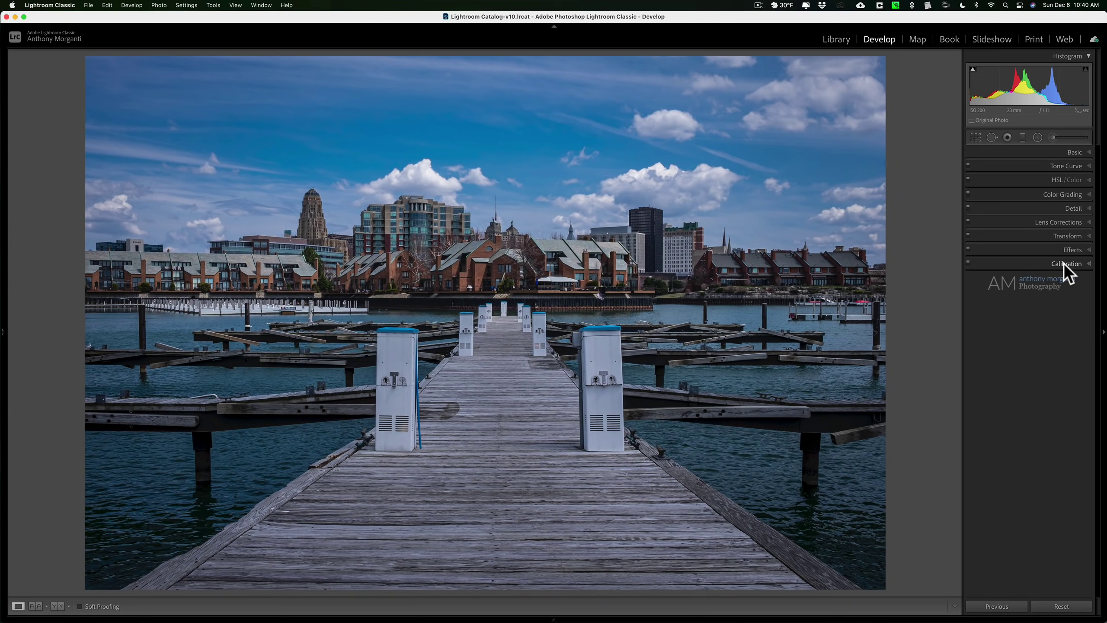
left_click(1079, 149)
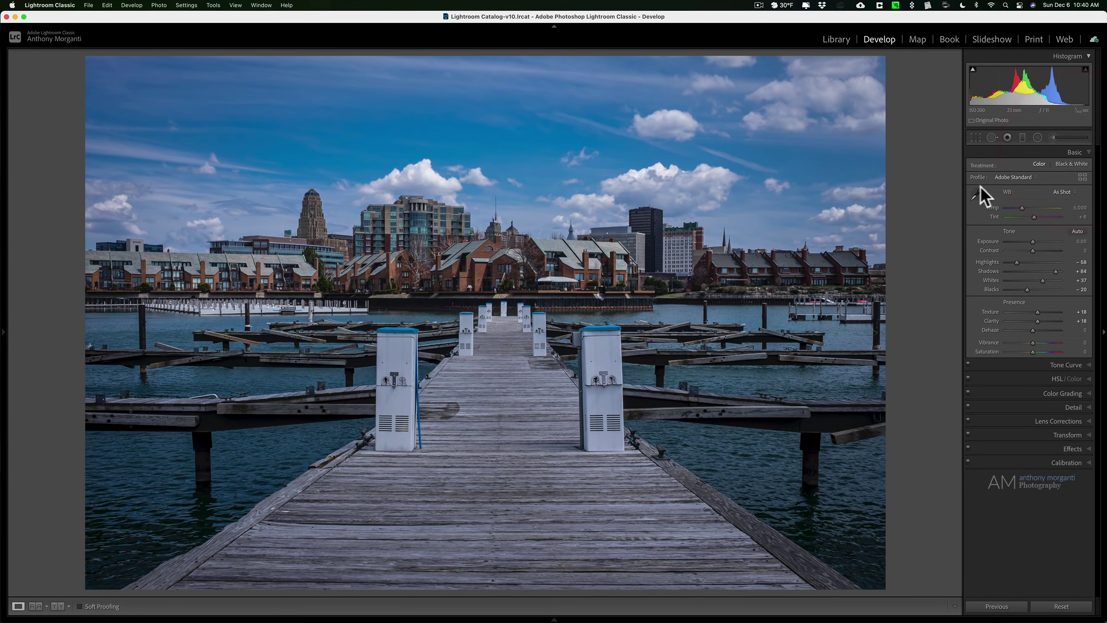
left_click(1020, 178)
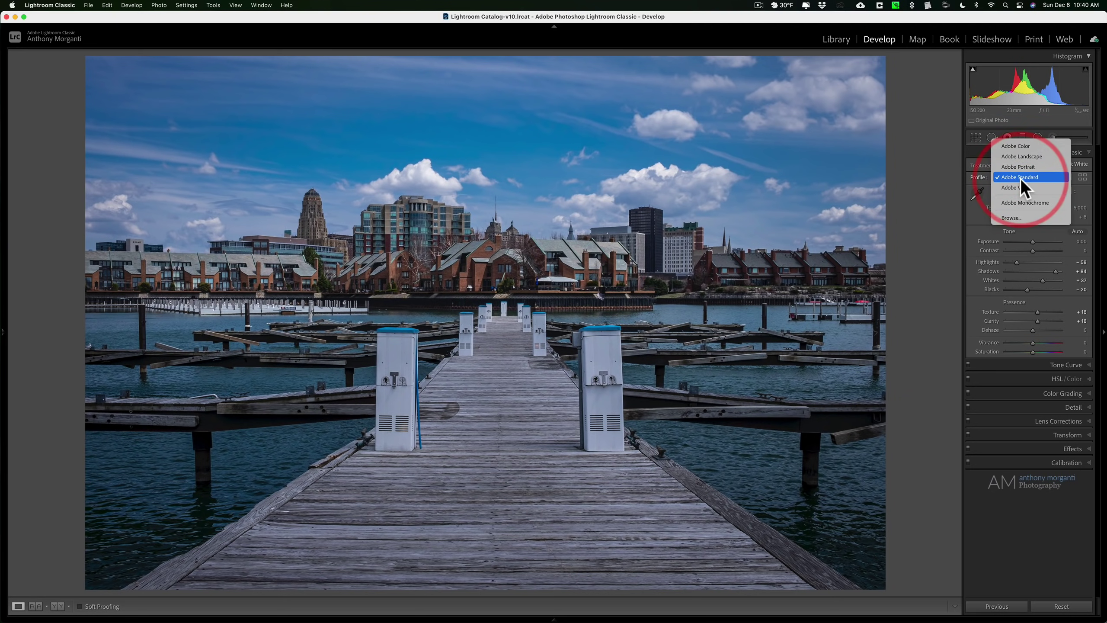
left_click(1019, 221)
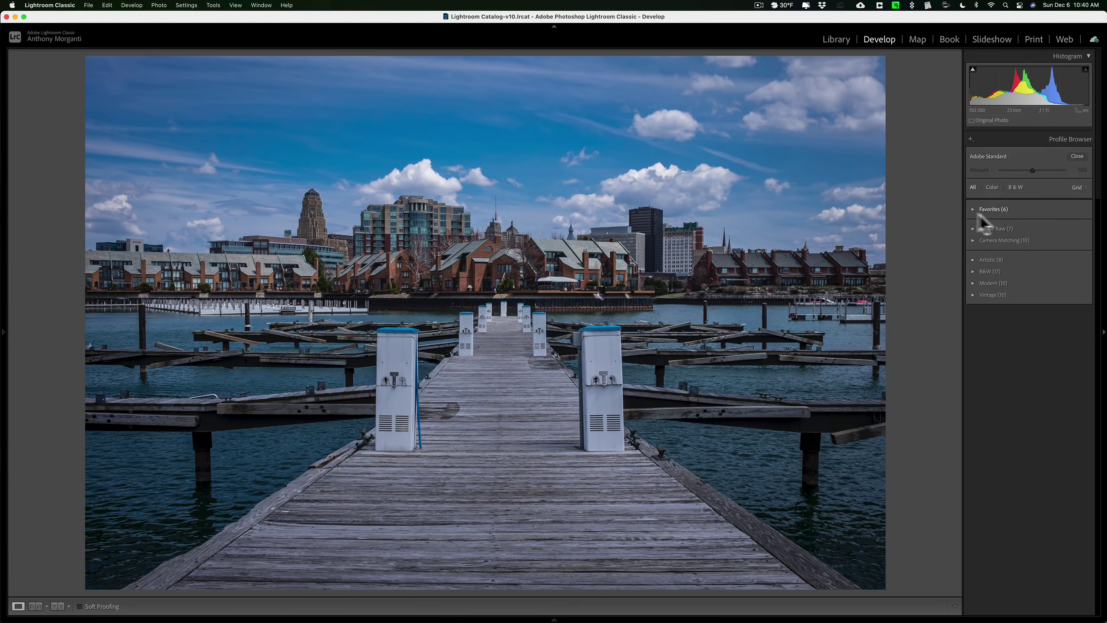
left_click(935, 117)
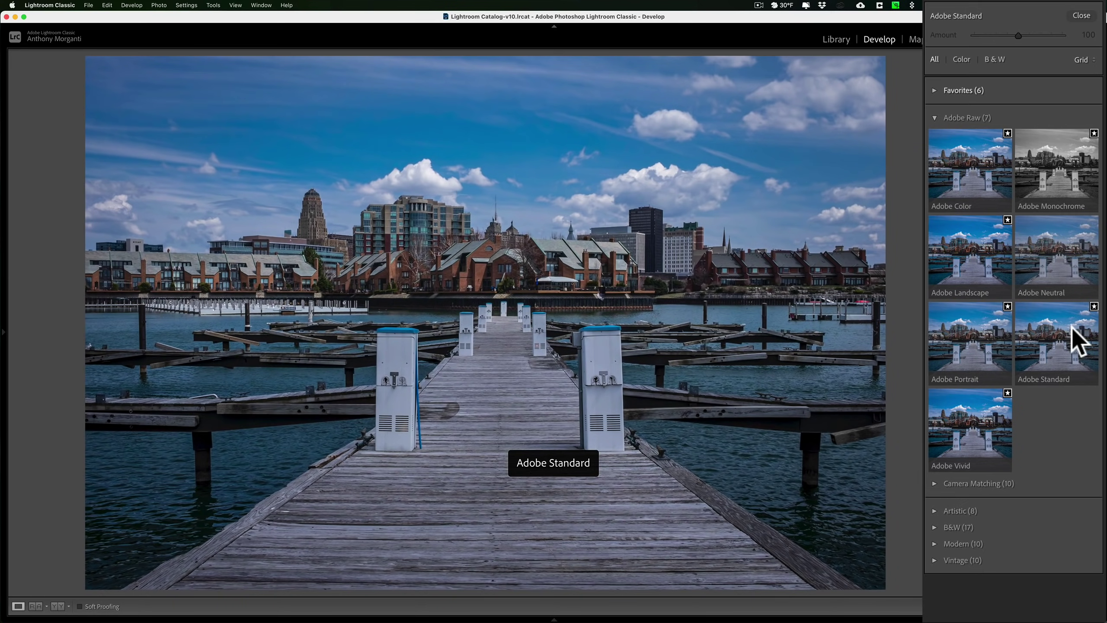
left_click(935, 118)
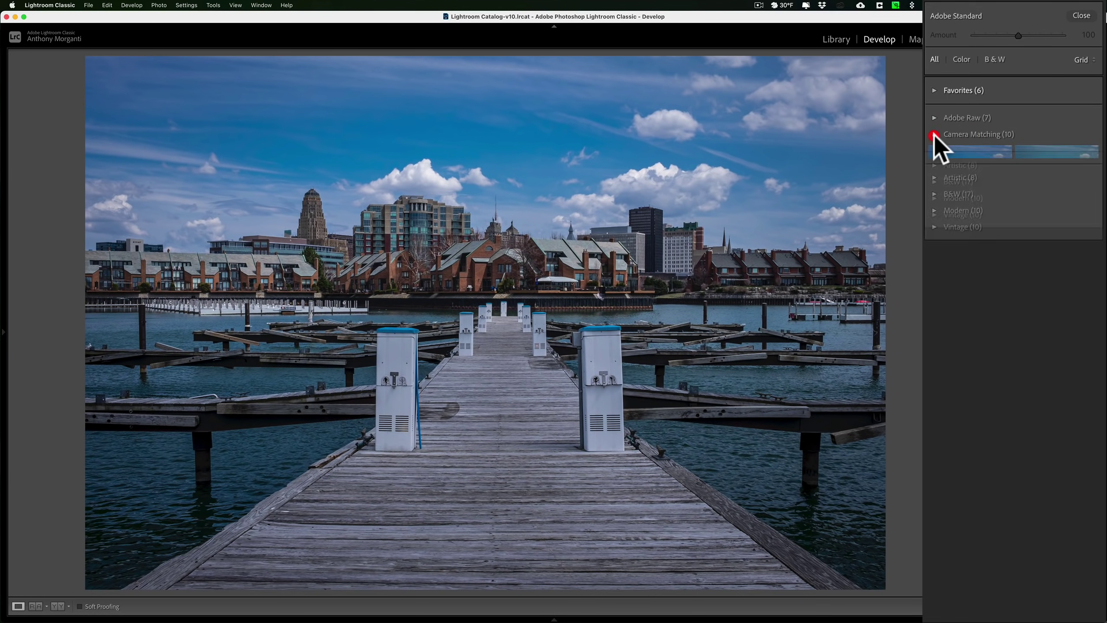
left_click(935, 135)
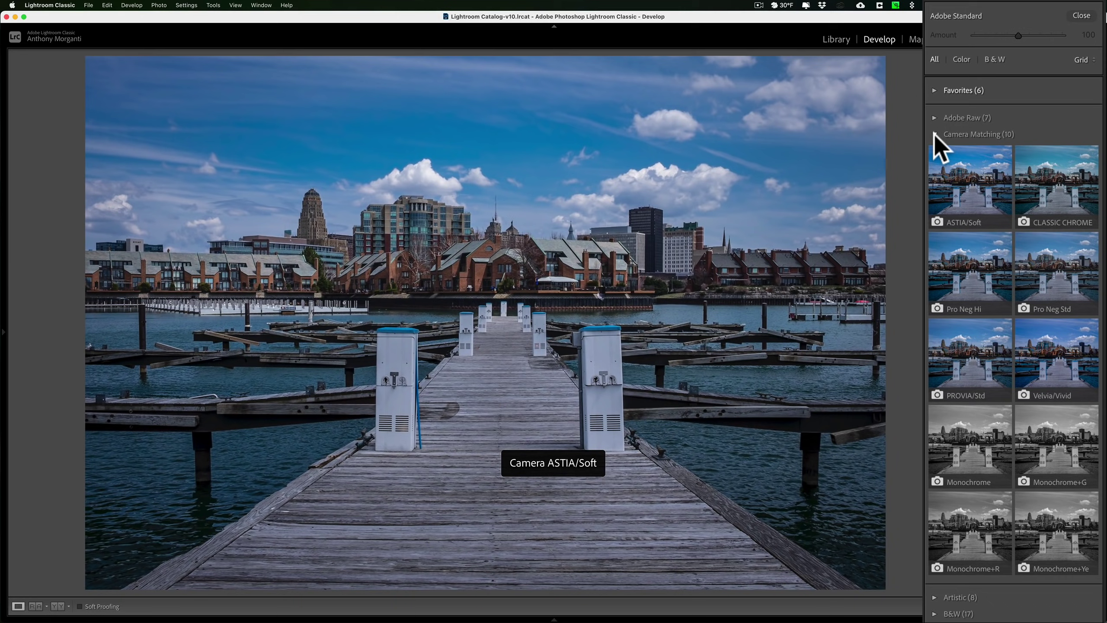
left_click(935, 134)
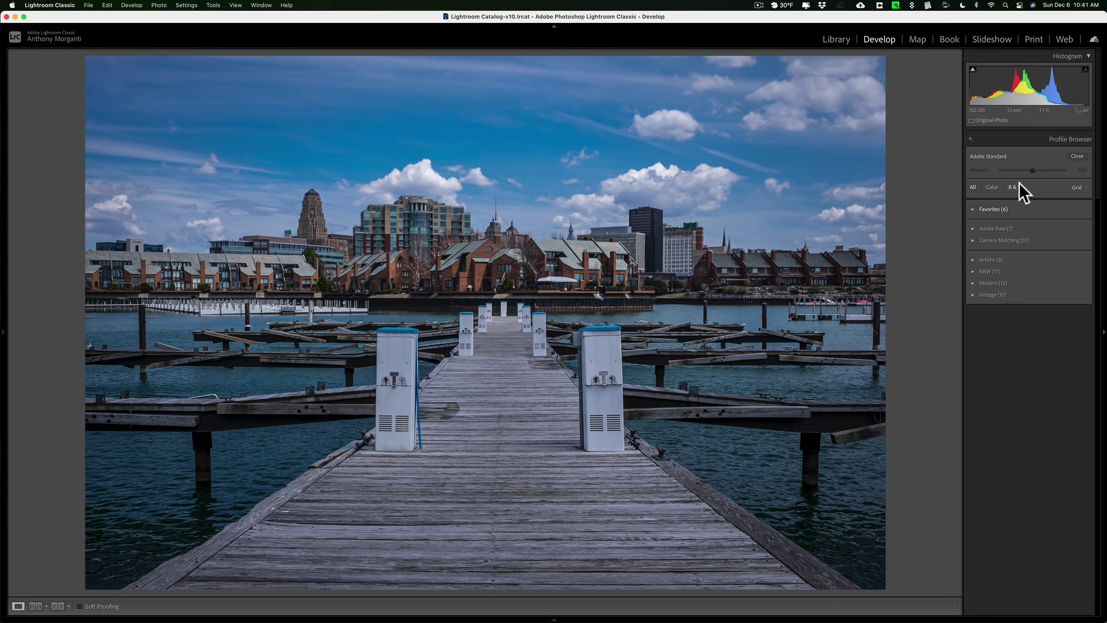
left_click(1081, 156)
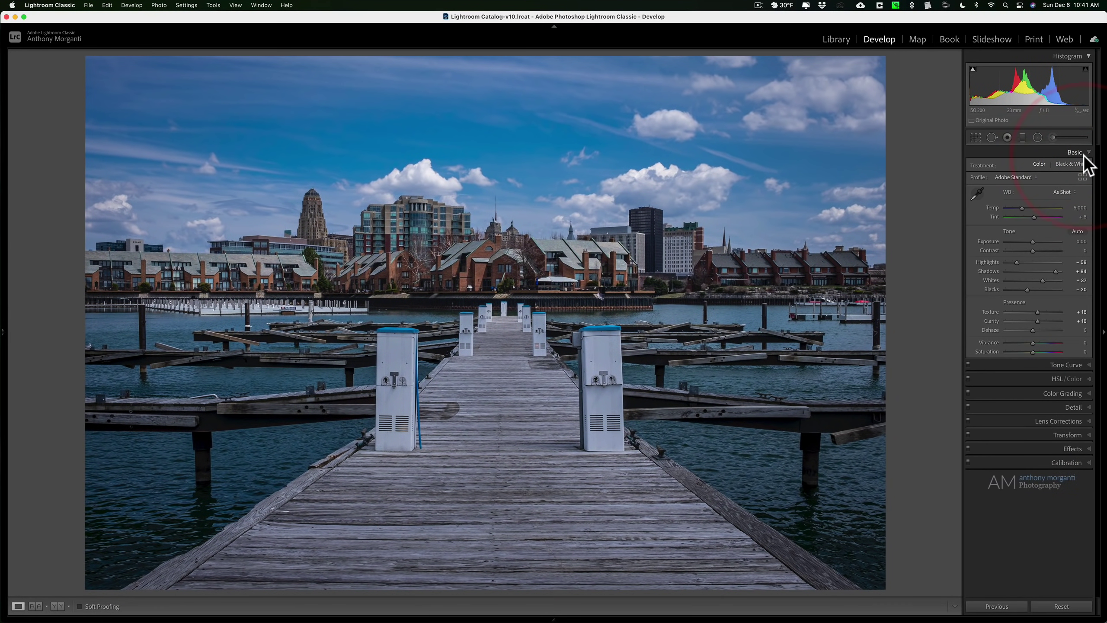
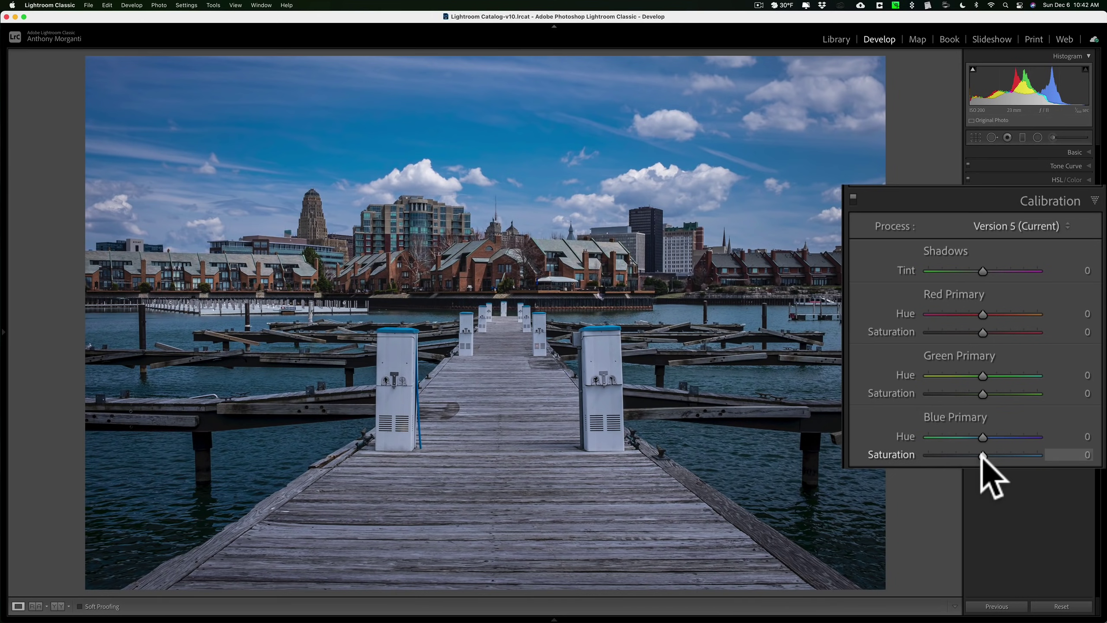
left_click_drag(983, 455, 1036, 391)
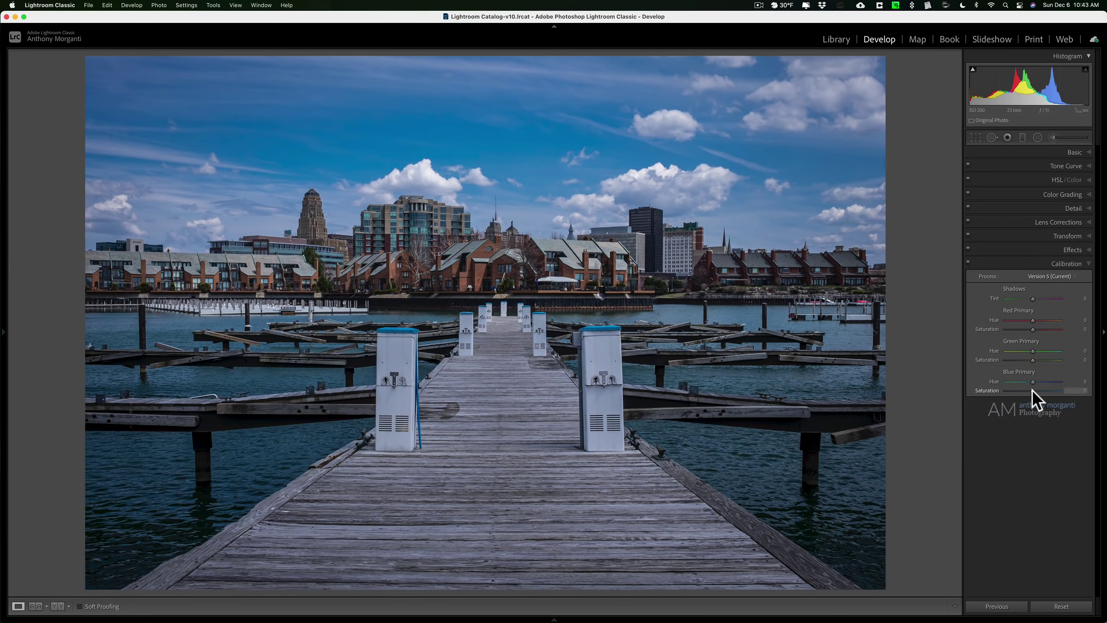
mouse_move(1032, 389)
left_mouse_down()
mouse_move(996, 390)
mouse_move(1078, 389)
mouse_move(1033, 390)
left_mouse_up()
left_click(1083, 264)
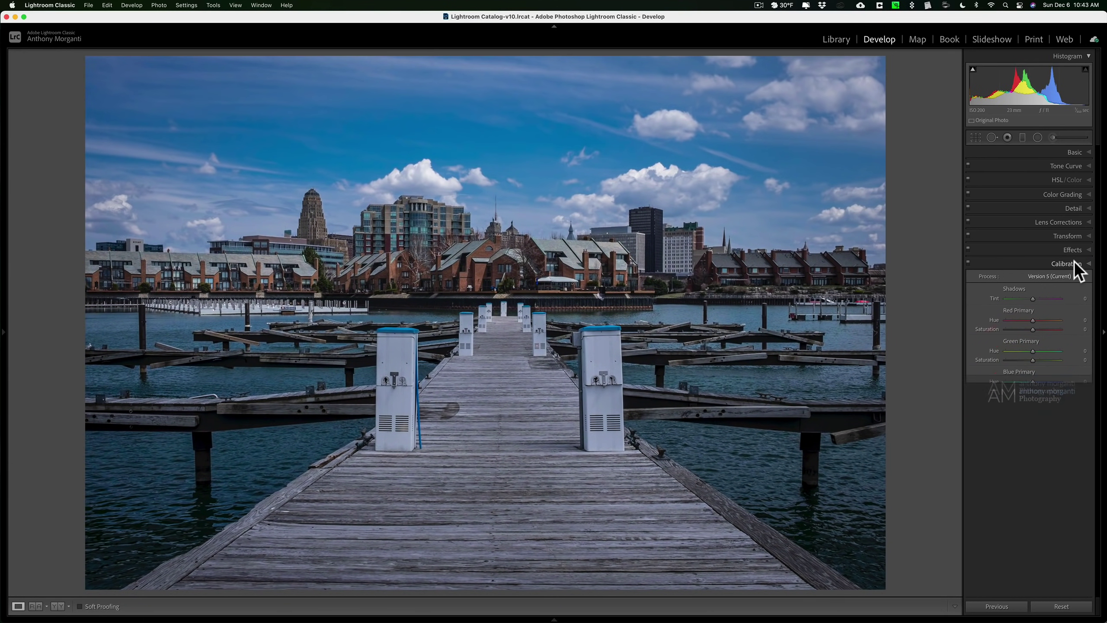
Try lowering the HSL Blue saturation to -23, and reset it to its default
left_click(1087, 179)
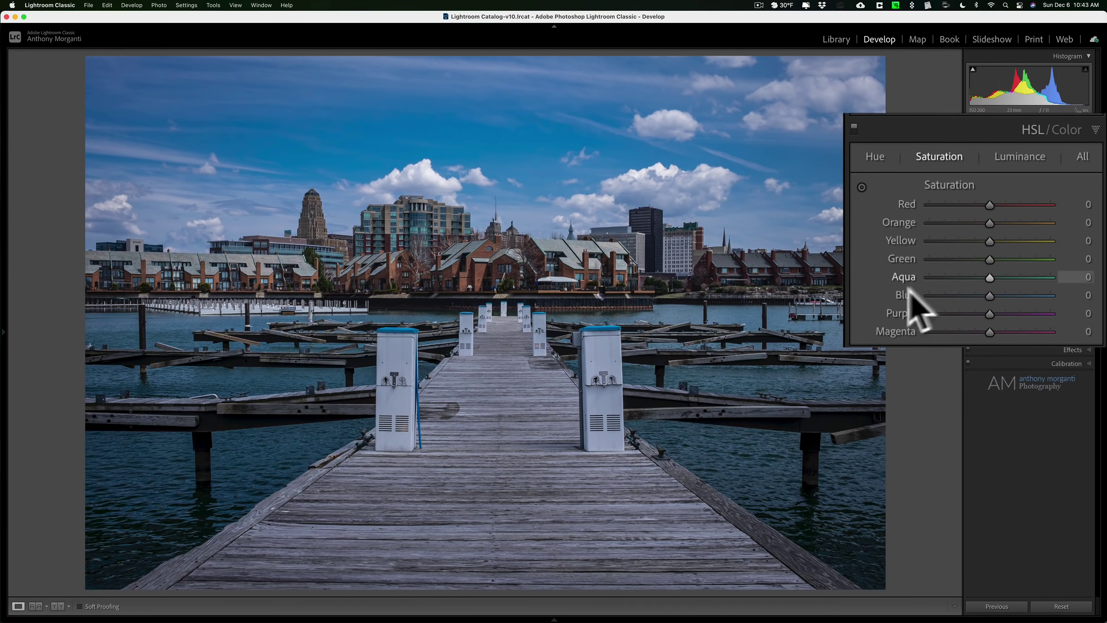
mouse_move(988, 296)
left_mouse_down()
mouse_move(929, 295)
mouse_move(1008, 296)
mouse_move(932, 296)
mouse_move(978, 294)
left_mouse_up()
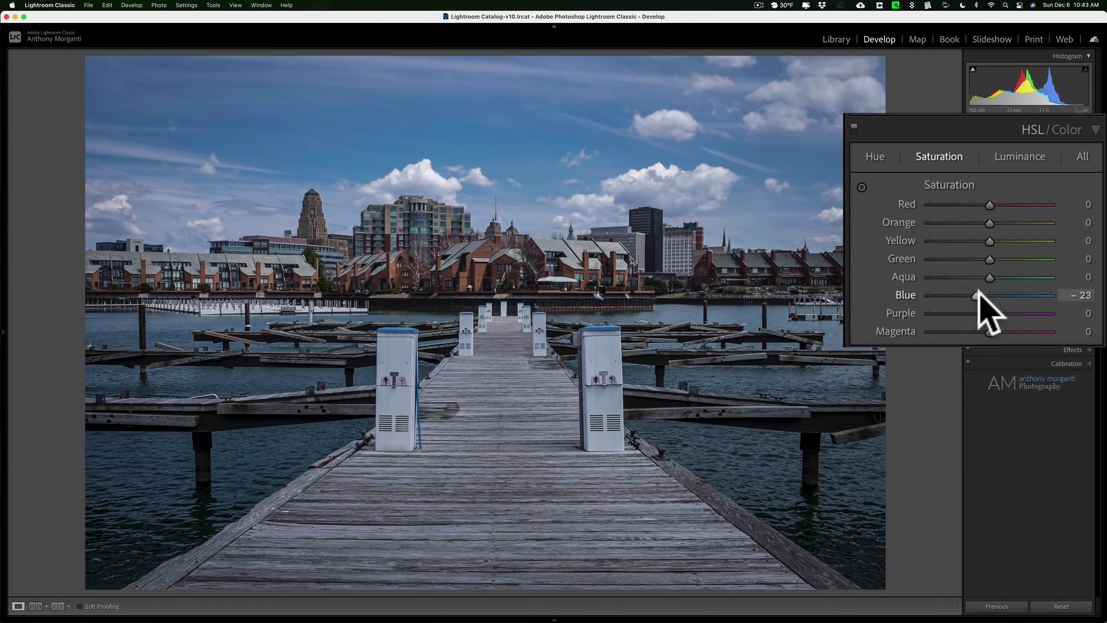
double_click(978, 294)
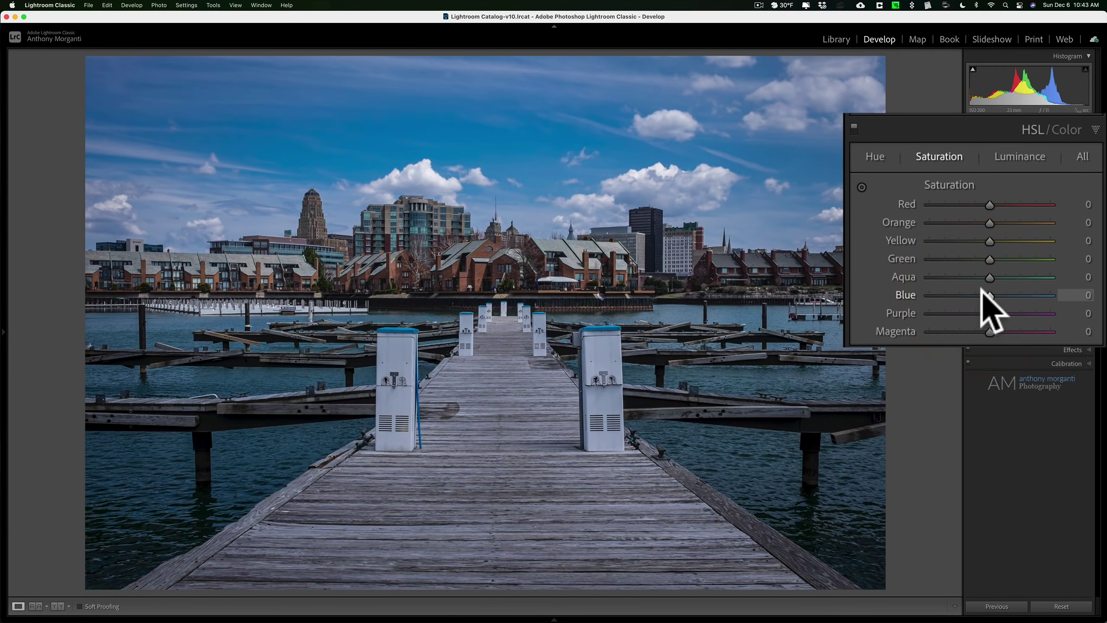
Try raising the HSL saturation of Red to +64 and Orange to +58, and reset both
left_click_drag(989, 204, 1028, 221)
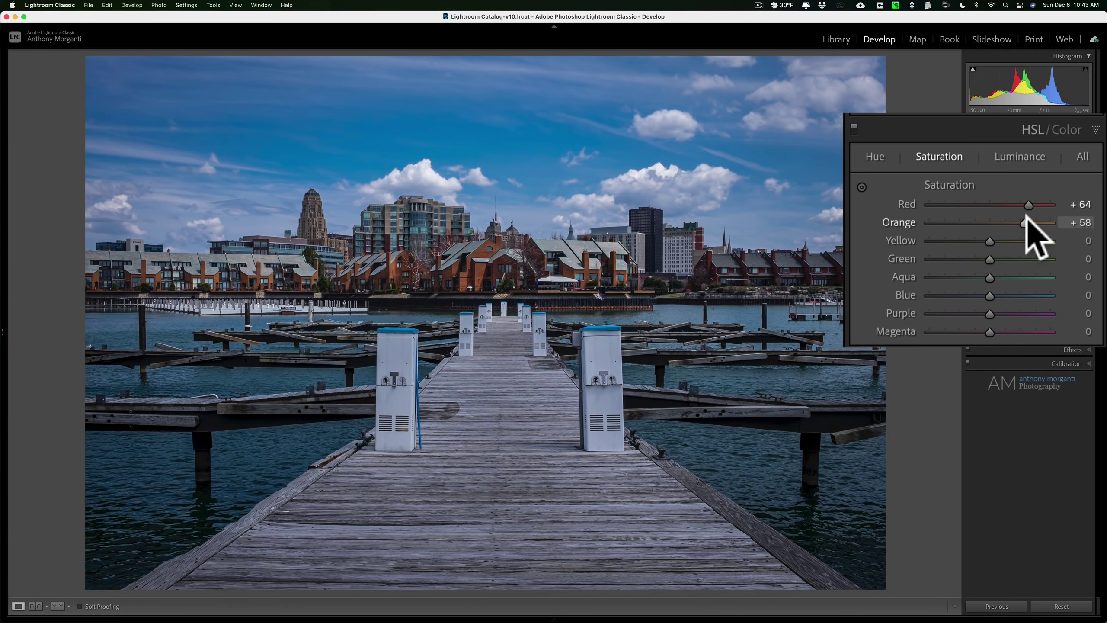
double_click(1026, 220)
double_click(1026, 205)
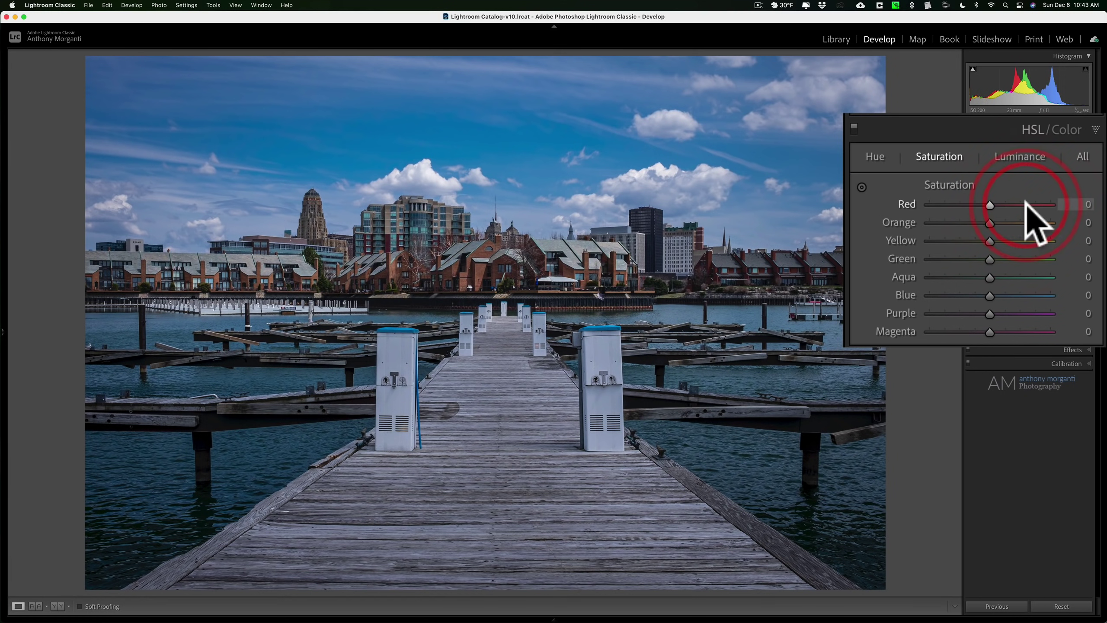
left_click(1090, 180)
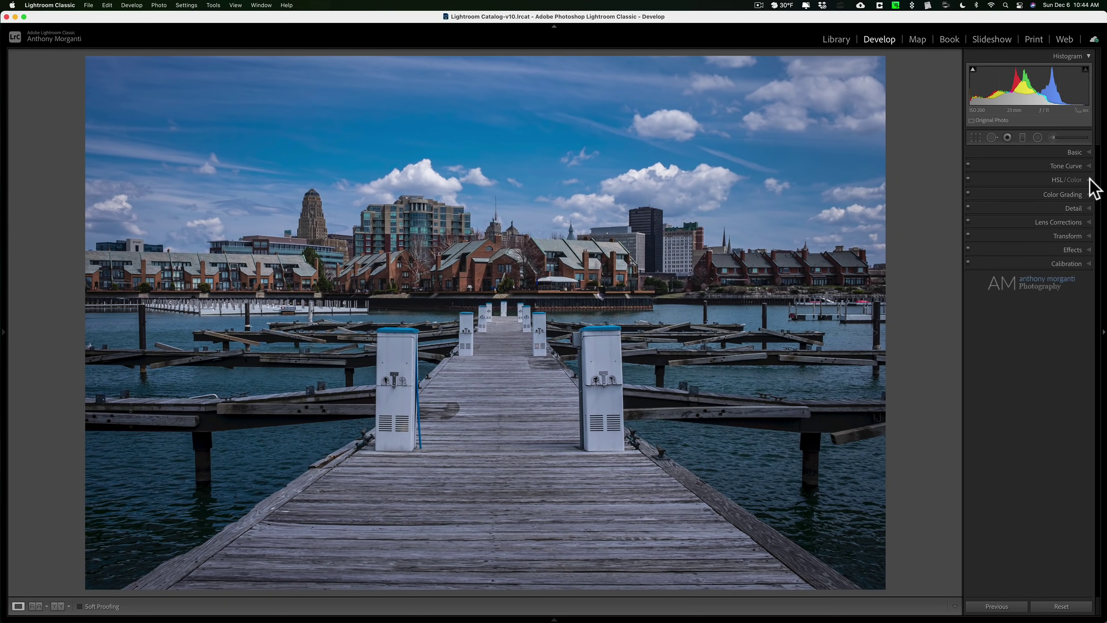
left_click(1069, 262)
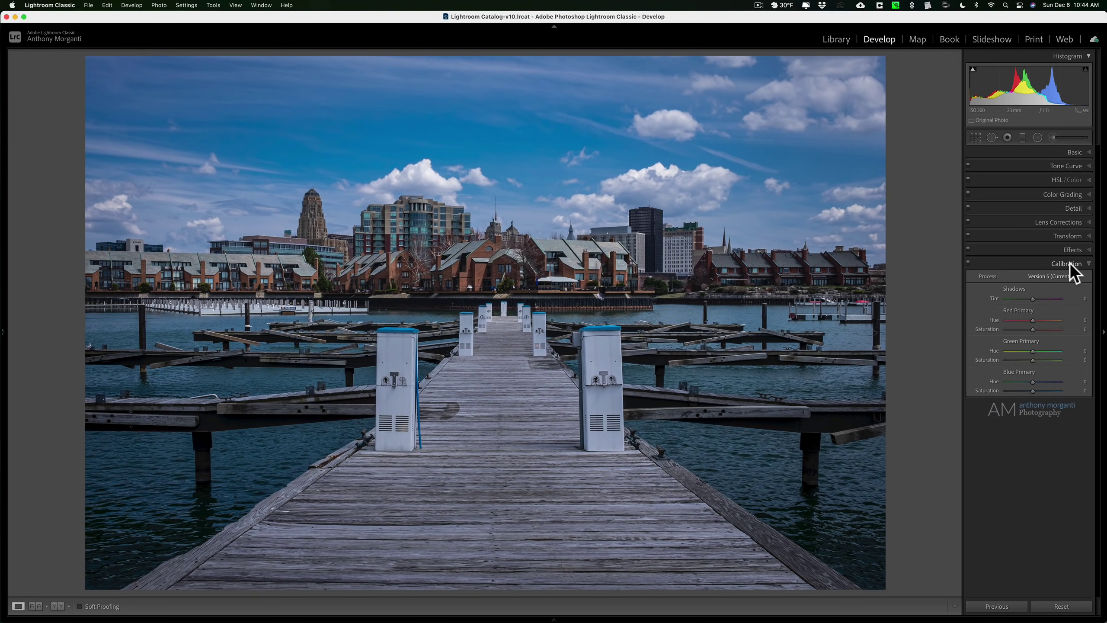
left_click(1069, 262)
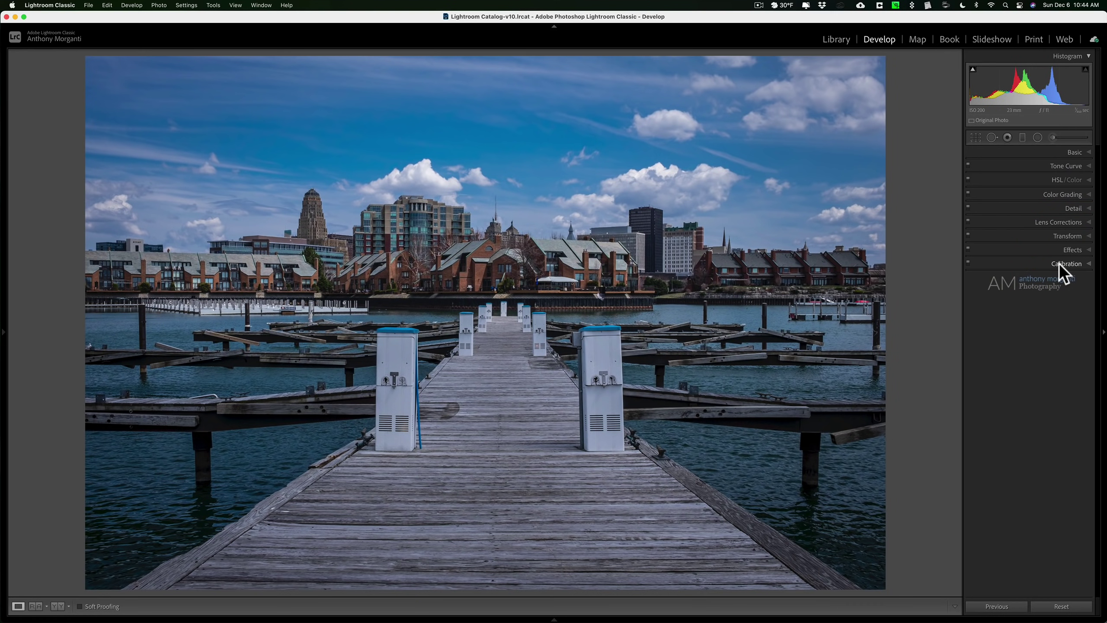
Try the Auto, Daylight, Cloudy and Shade white balance presets on the photo
left_click(1071, 152)
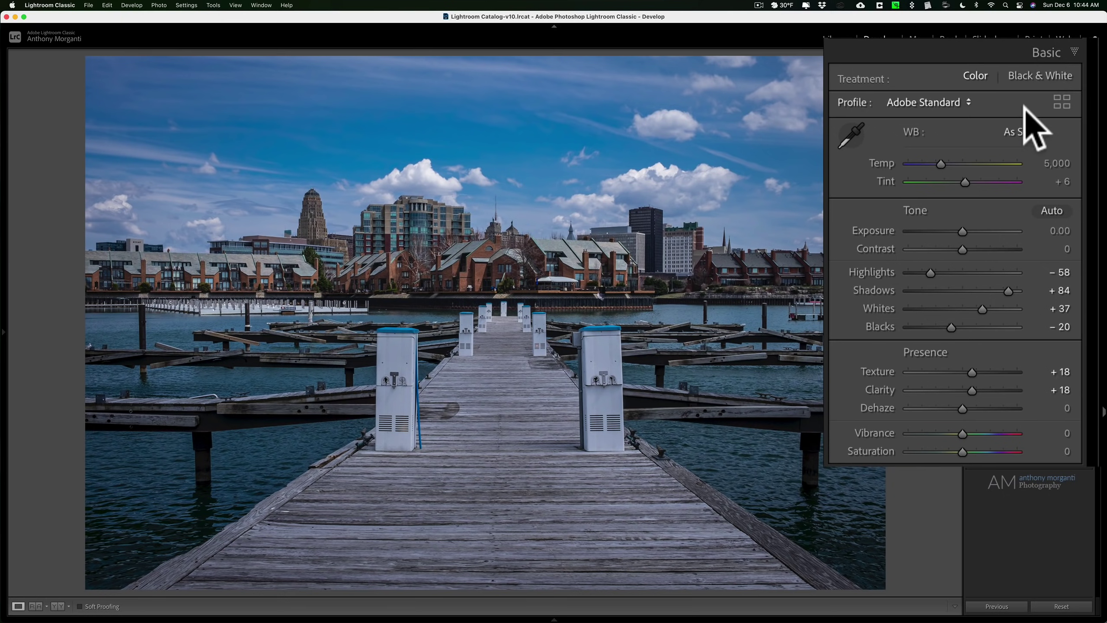
left_click(1028, 131)
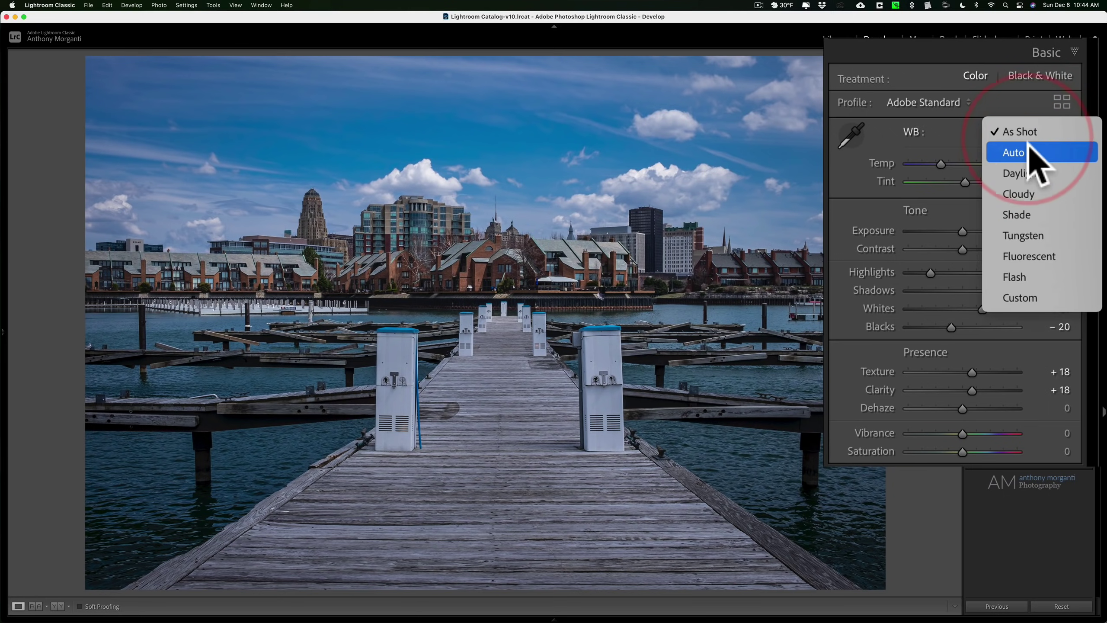
left_click(1036, 153)
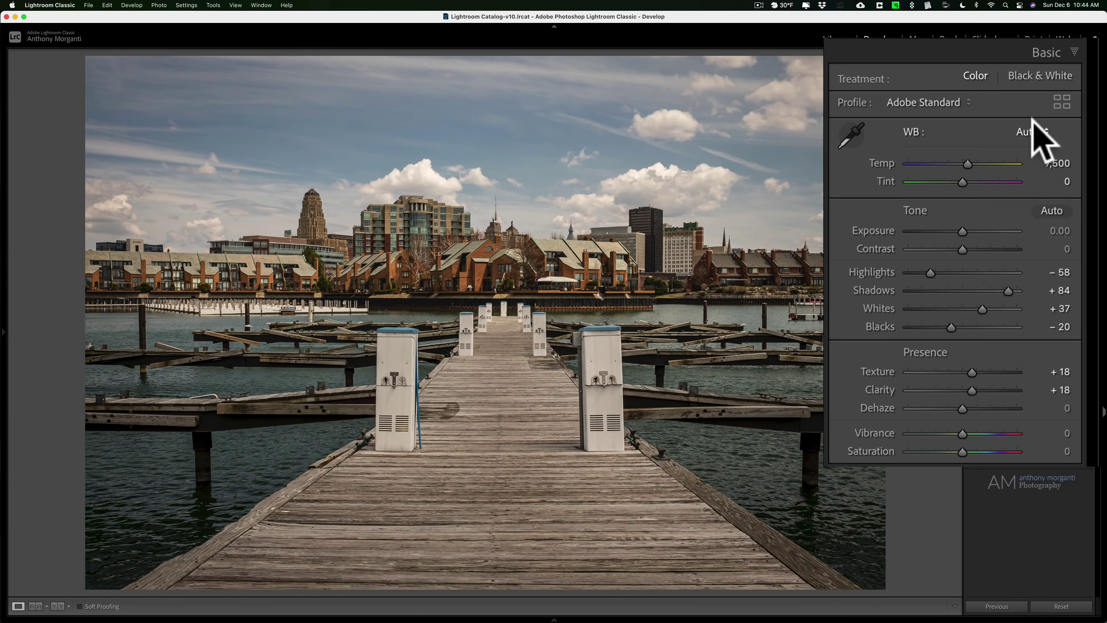
left_click(1029, 131)
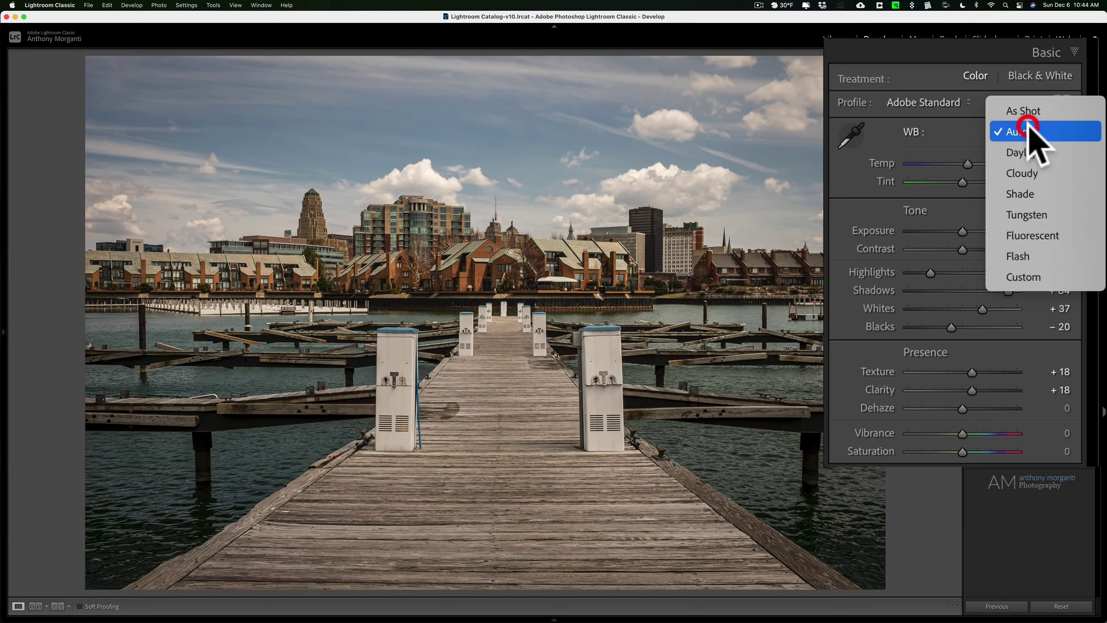
left_click(1028, 152)
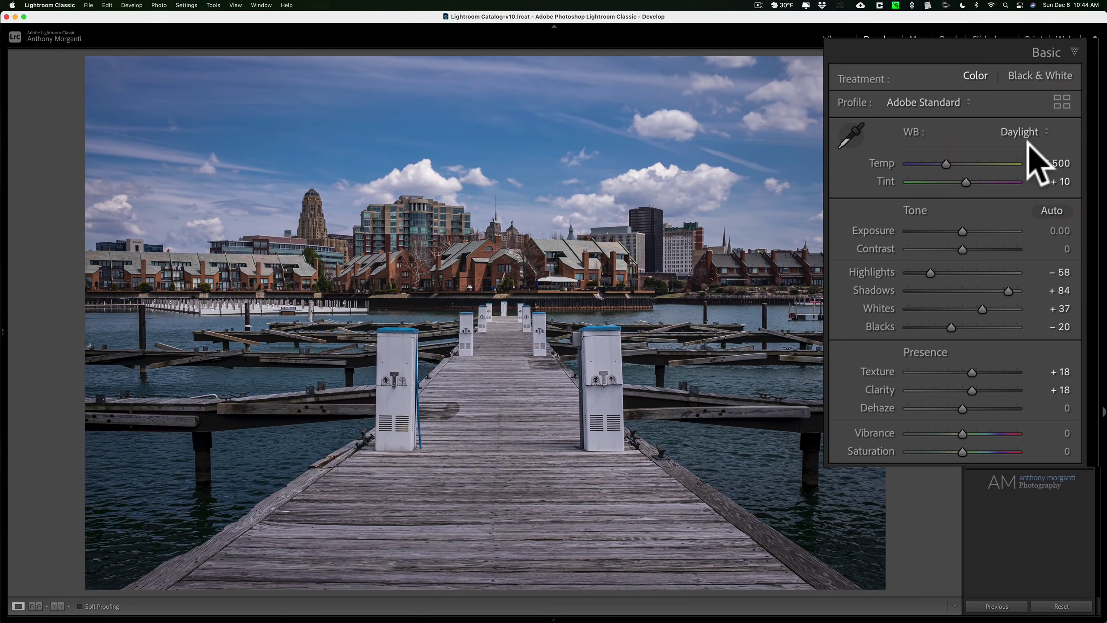
left_click(1025, 131)
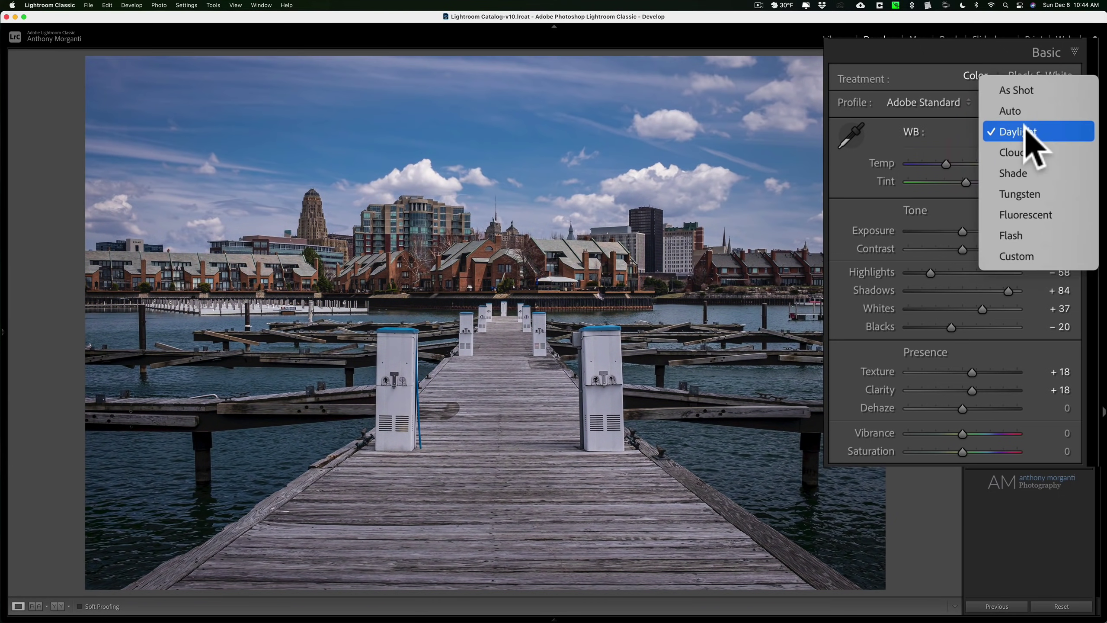
left_click(1025, 152)
left_click(1025, 131)
left_click(1022, 153)
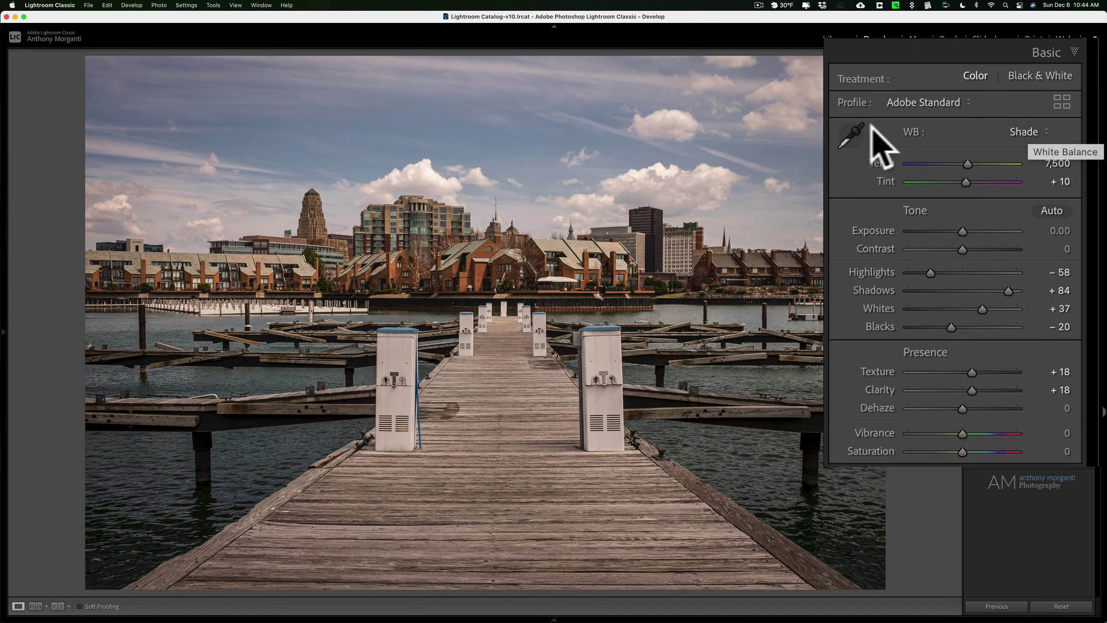
Set a custom white balance by sampling the white face of the large dock pedestal on the walkway's right side as the neutral
left_click(851, 135)
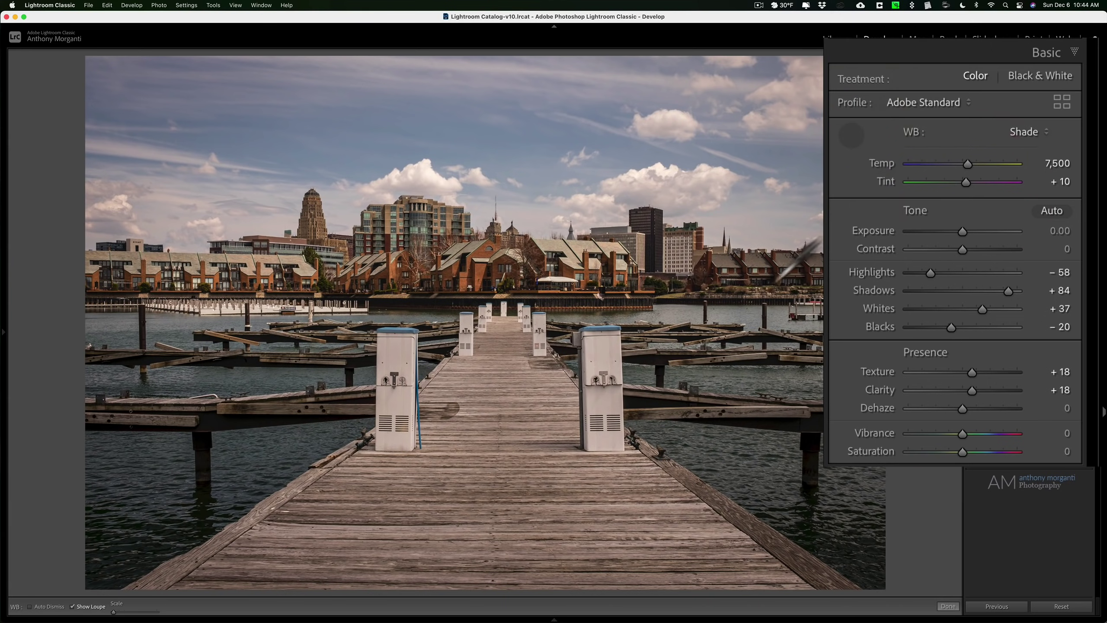
left_click(604, 349)
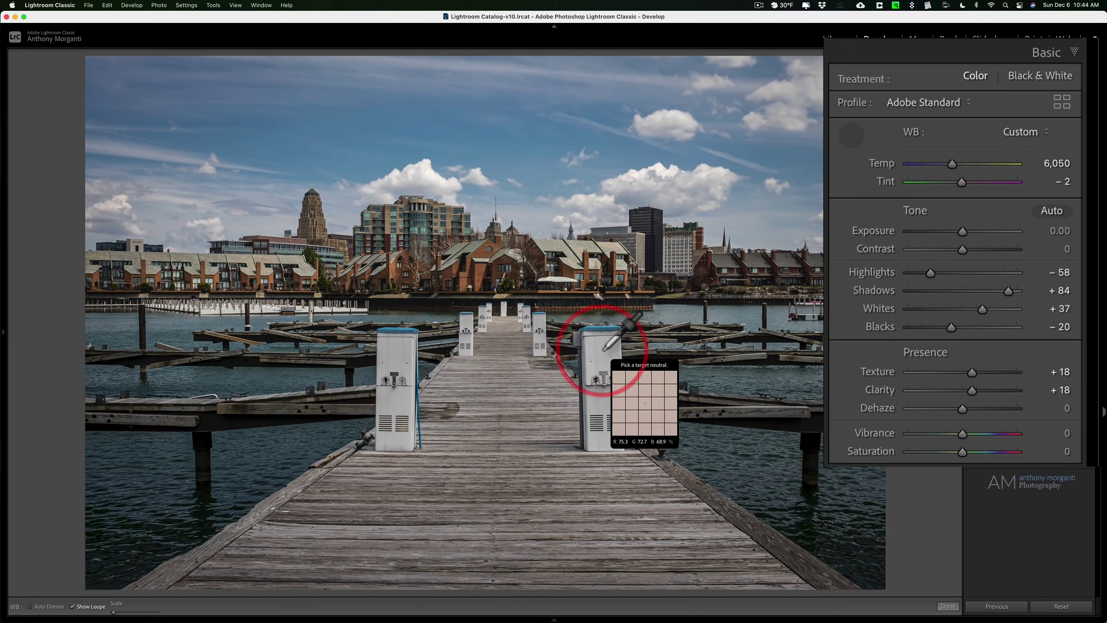
left_click(850, 135)
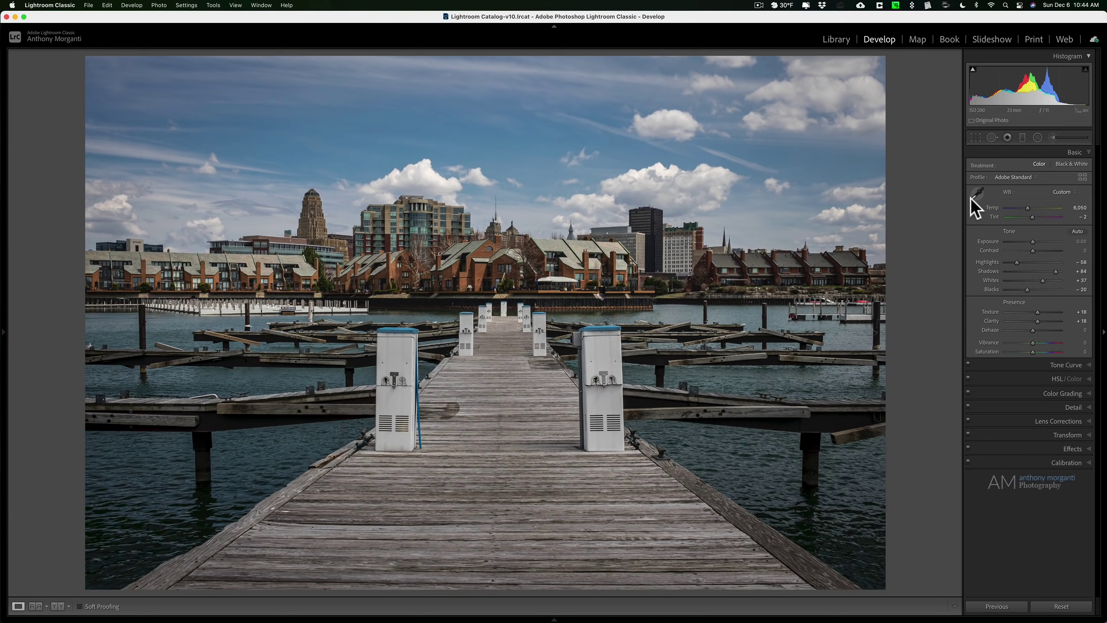
left_click(1070, 149)
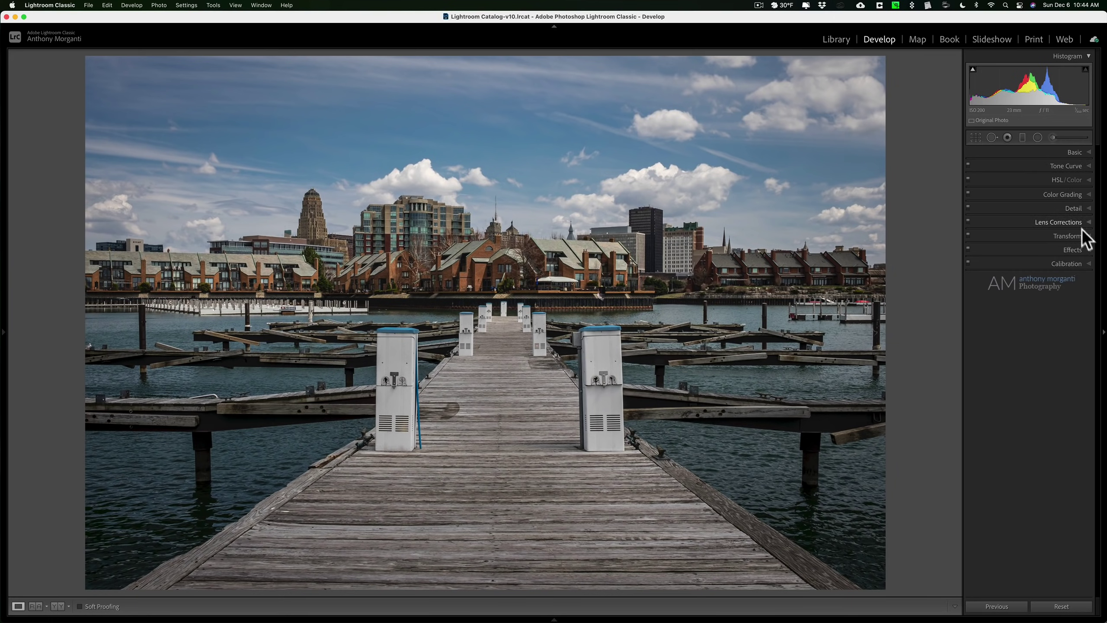
Set the Calibration saturation to -13 for Blue Primary, +33 for Green Primary and +41 for Red Primary
left_click(1080, 264)
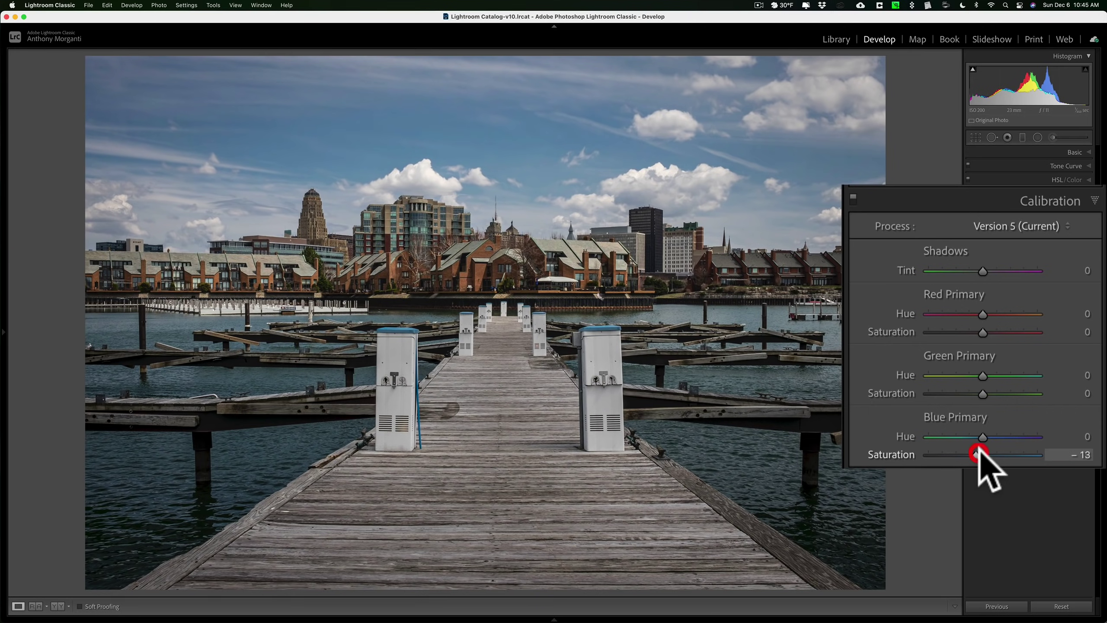
left_click_drag(983, 454, 976, 454)
left_click_drag(981, 391, 999, 391)
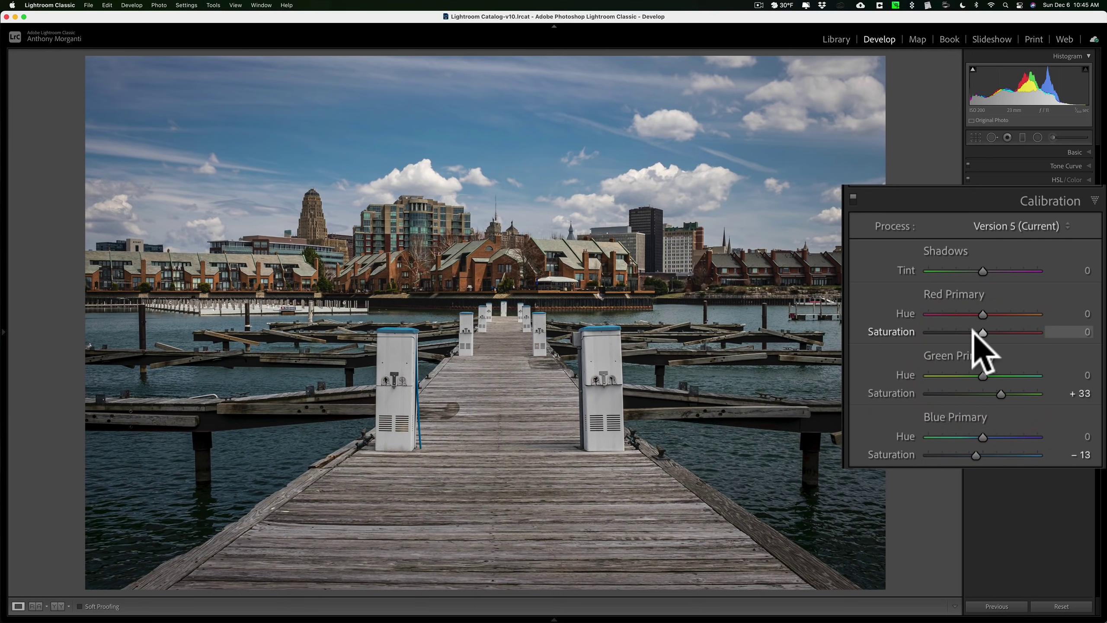
left_click_drag(983, 331, 1006, 332)
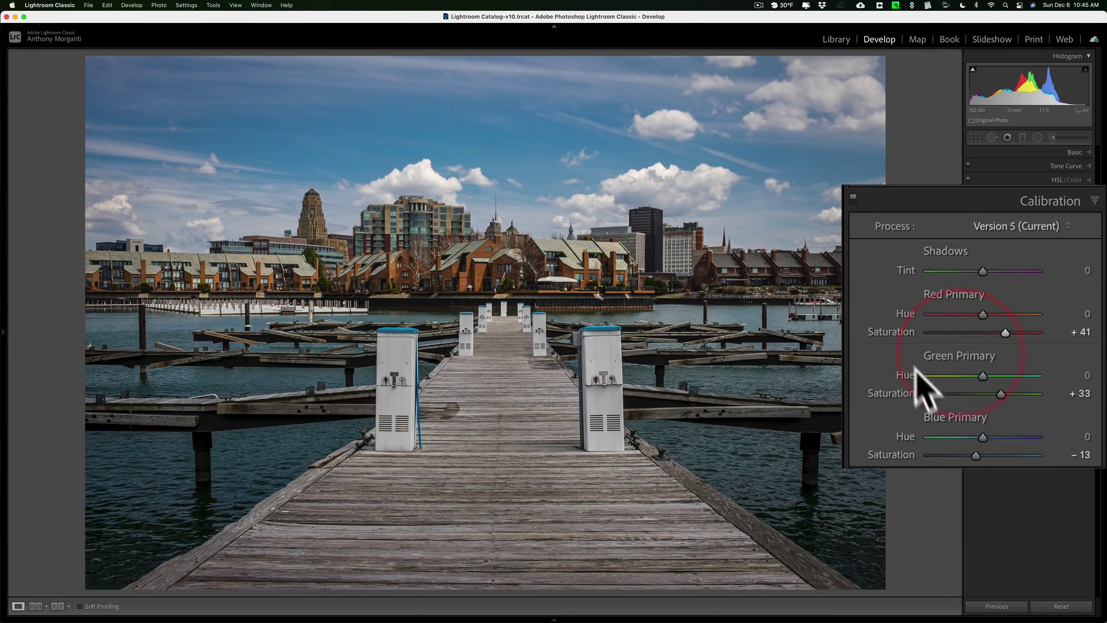
Set the Calibration saturation to +22 for Red Primary and -21 for Blue Primary on the marina photo
left_click_drag(1002, 330, 999, 349)
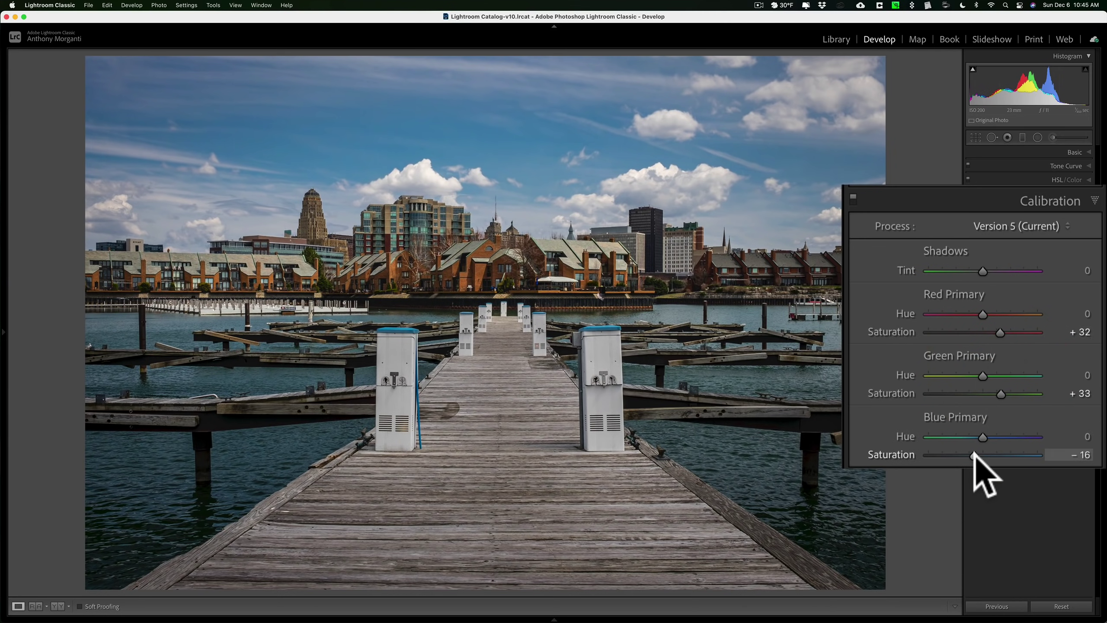
left_click_drag(975, 455, 973, 456)
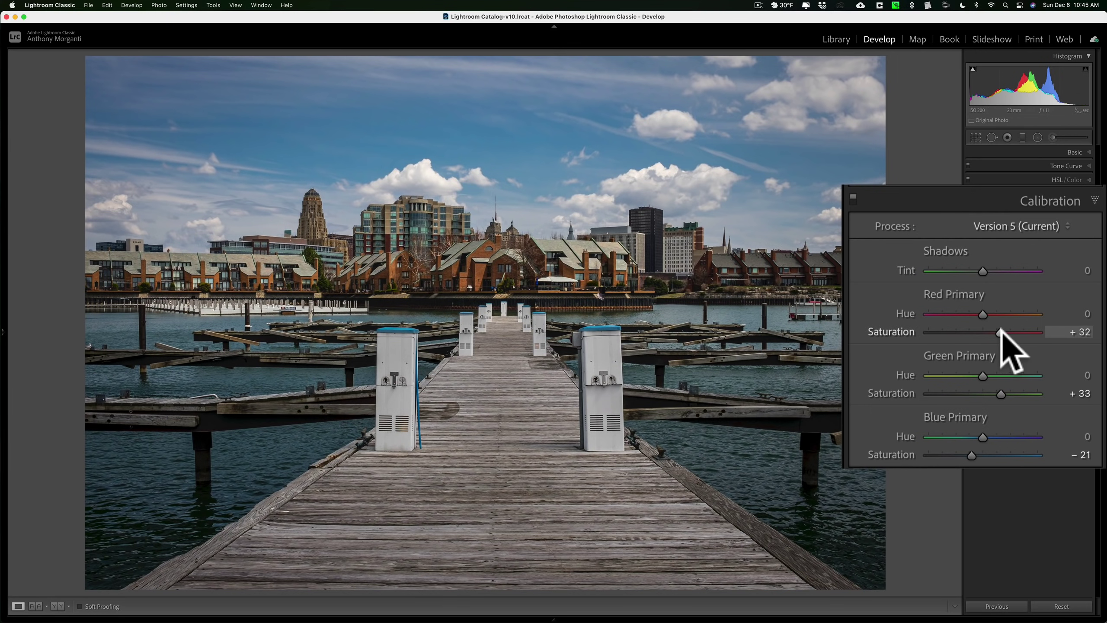
left_click_drag(1000, 331, 996, 331)
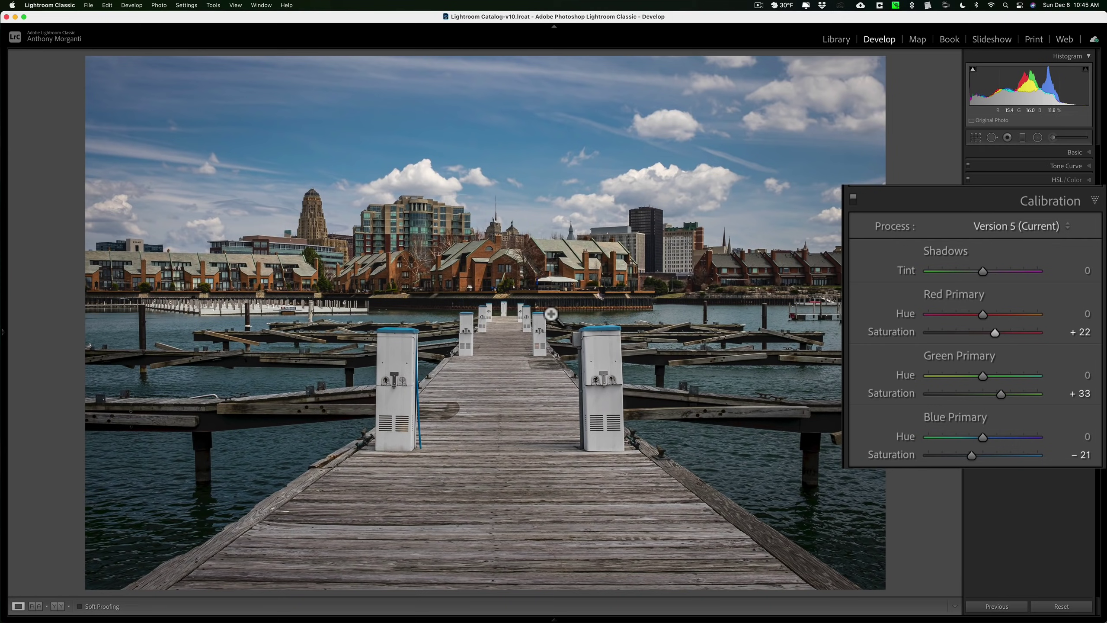
Open the deer photo and try its Calibration Blue Primary saturation at +100, -31 and +100 again
mouse_move(344, 617)
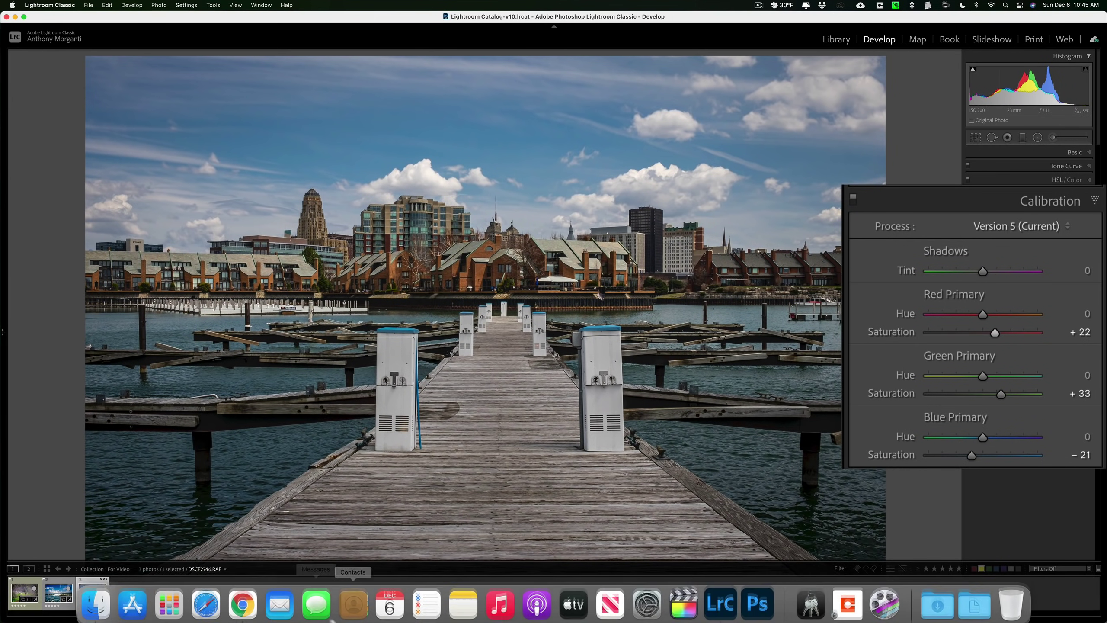
left_click(23, 593)
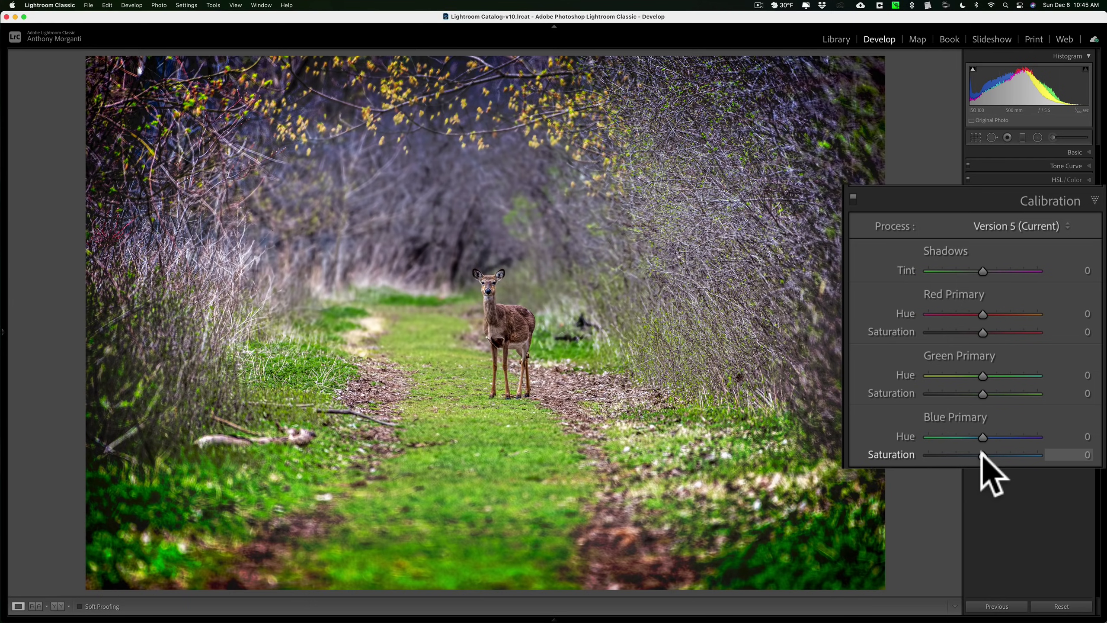
mouse_move(982, 454)
left_mouse_down()
mouse_move(1067, 455)
mouse_move(984, 455)
left_mouse_up()
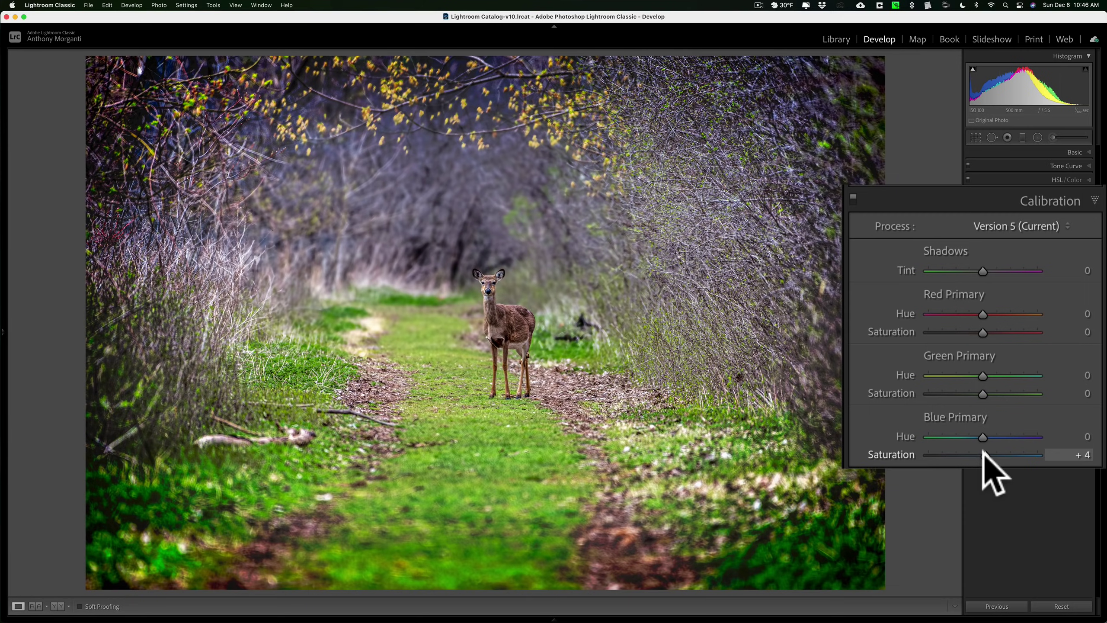
left_click_drag(983, 454, 1099, 470)
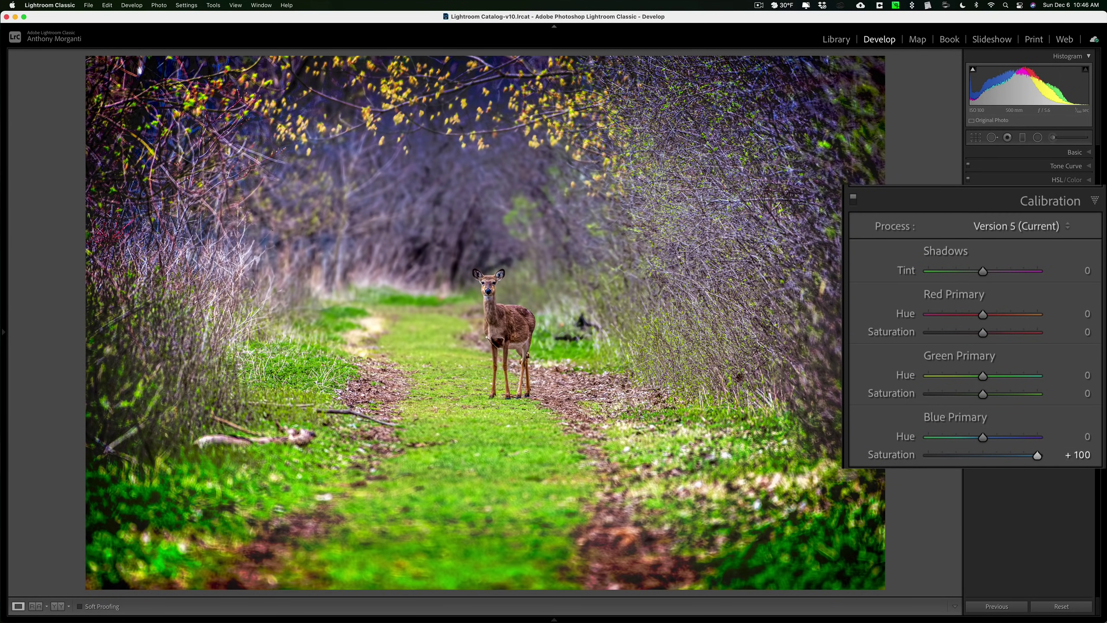
left_click_drag(1038, 455, 965, 455)
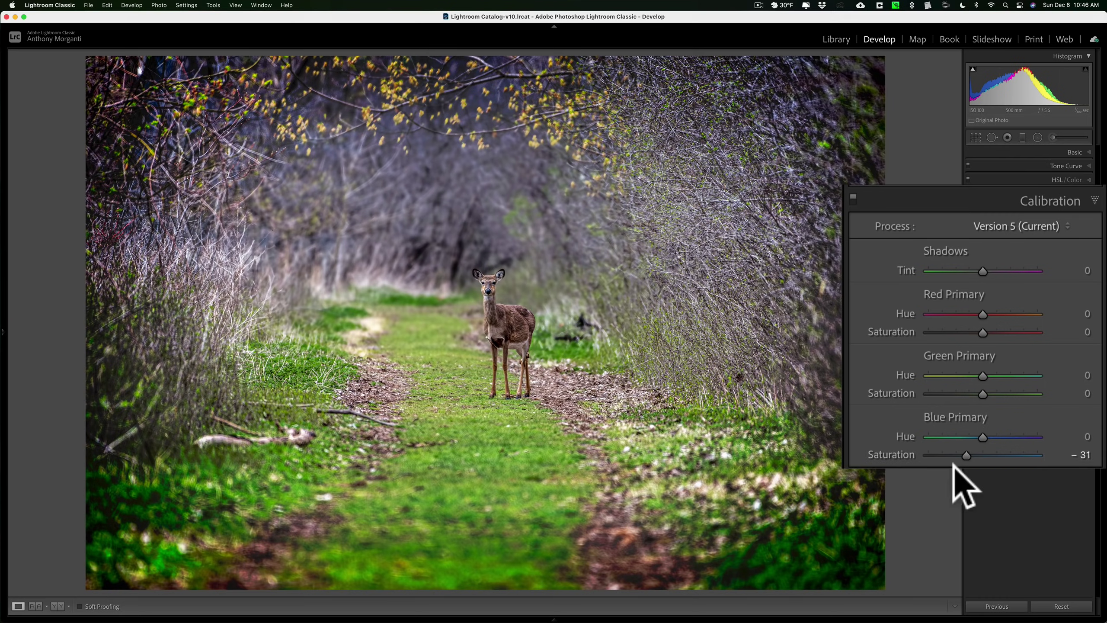
left_click_drag(964, 455, 1037, 456)
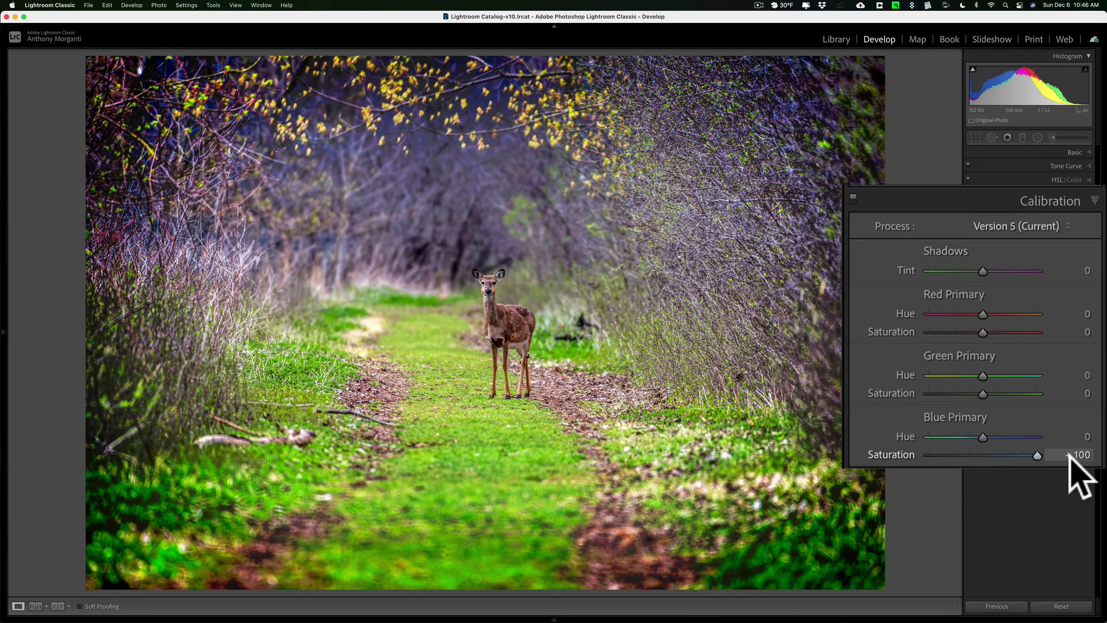
left_click(1059, 447)
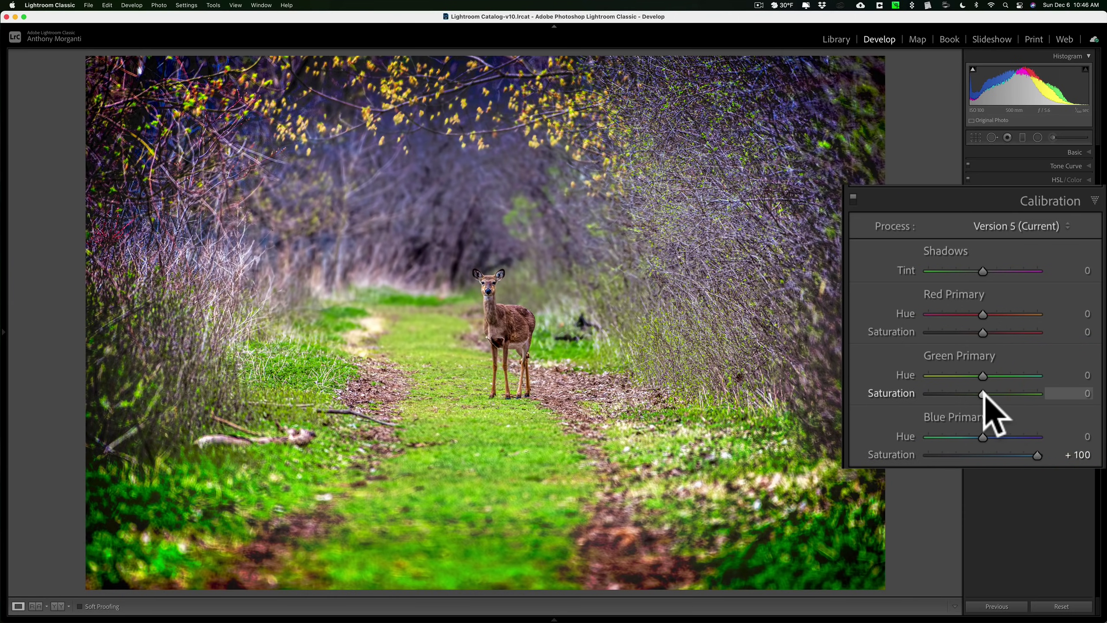
Try saturation -40 for Green Primary and -25 for Red Primary, and reset the saturation of all three primaries
left_click_drag(983, 394, 961, 393)
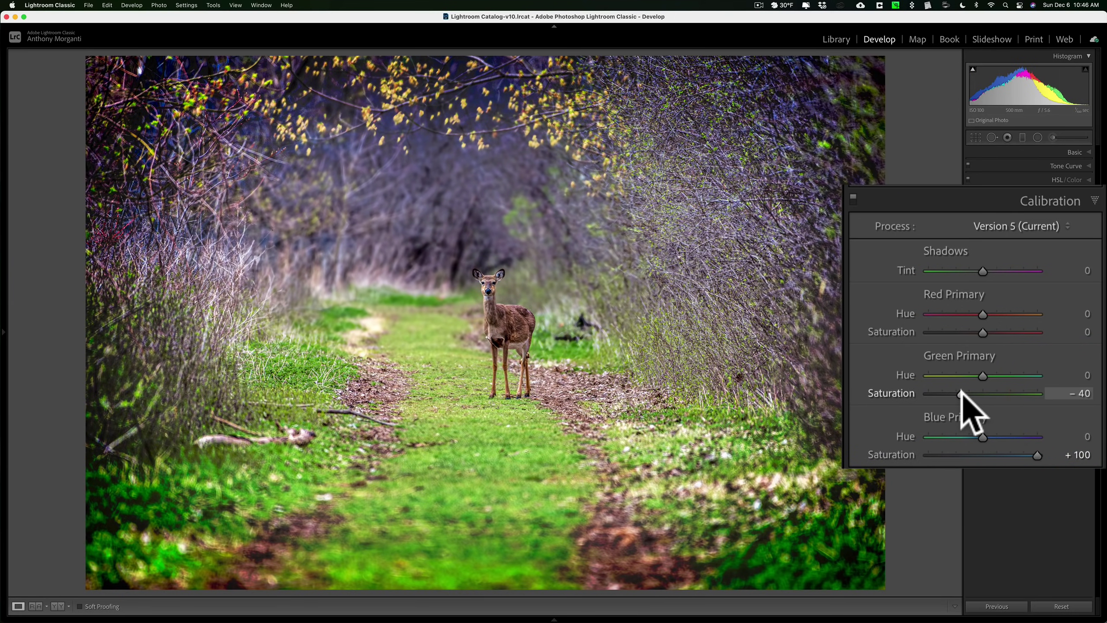
left_click(988, 423)
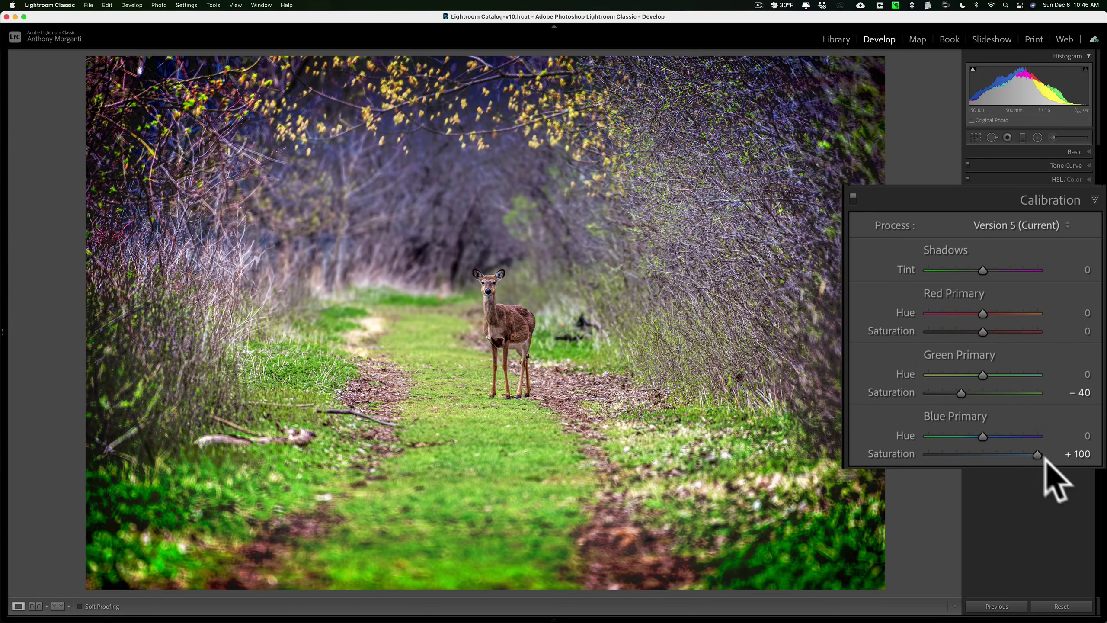
left_click(1027, 384)
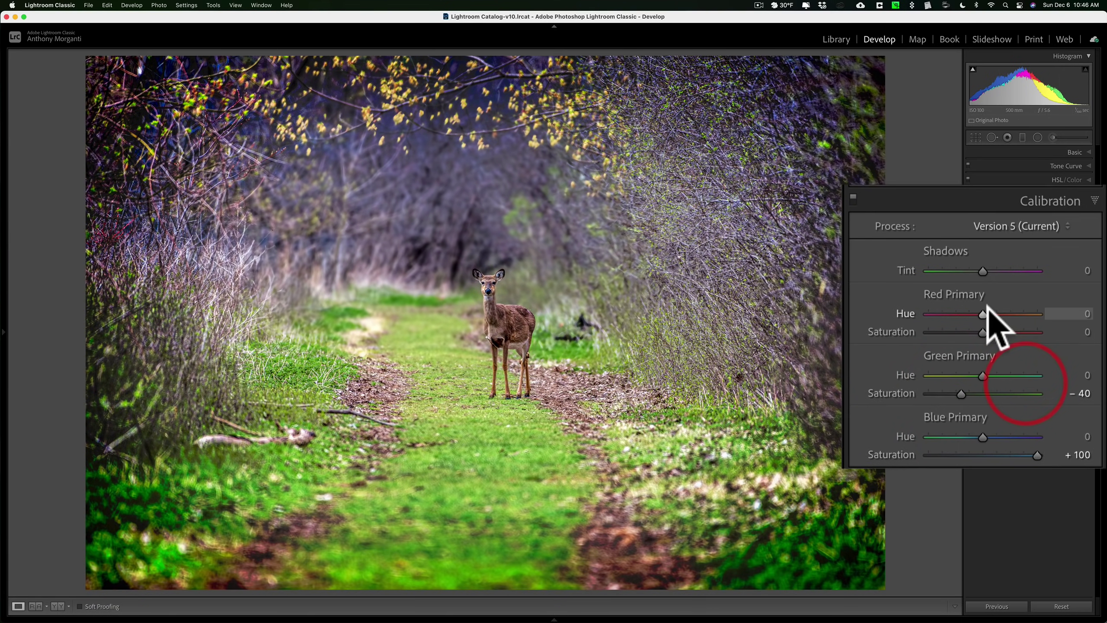
mouse_move(982, 332)
left_mouse_down()
mouse_move(1001, 332)
mouse_move(967, 332)
left_mouse_up()
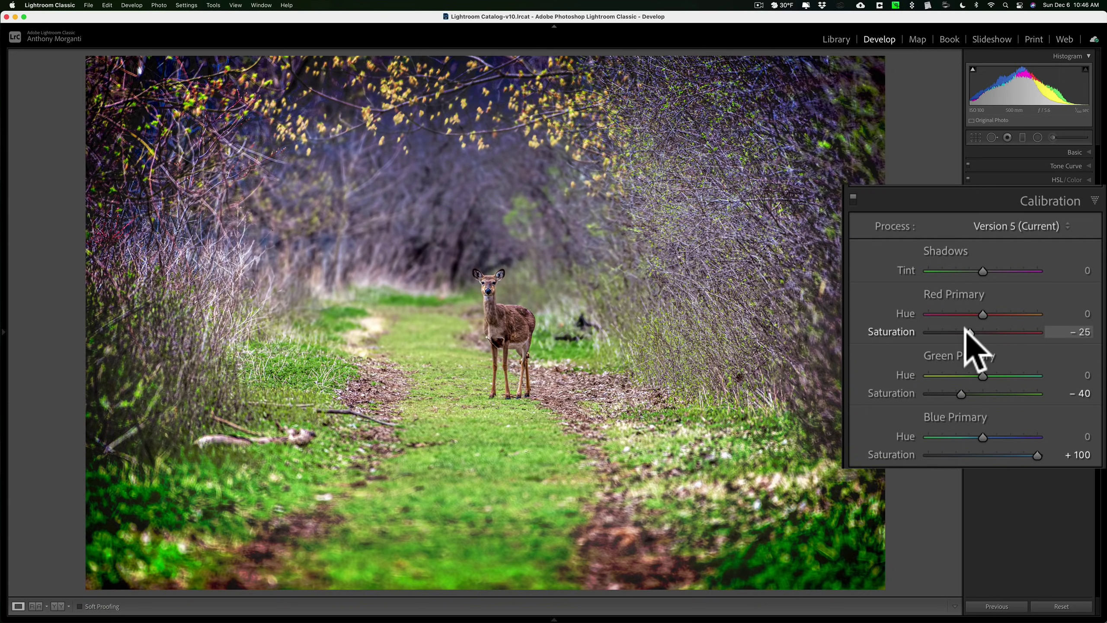
double_click(884, 331)
double_click(889, 392)
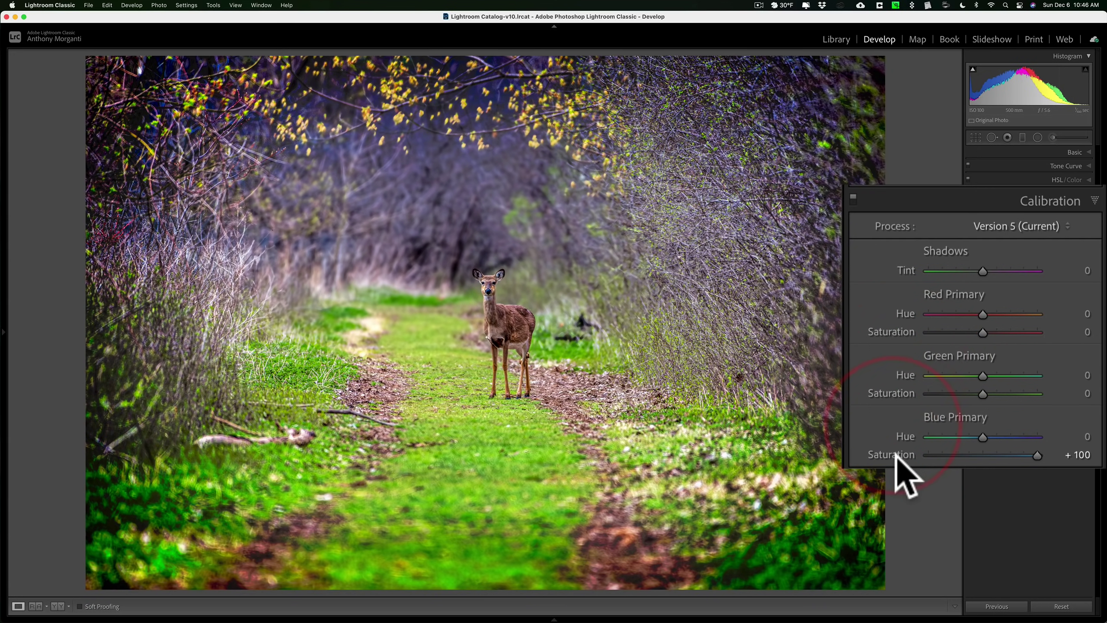
double_click(892, 455)
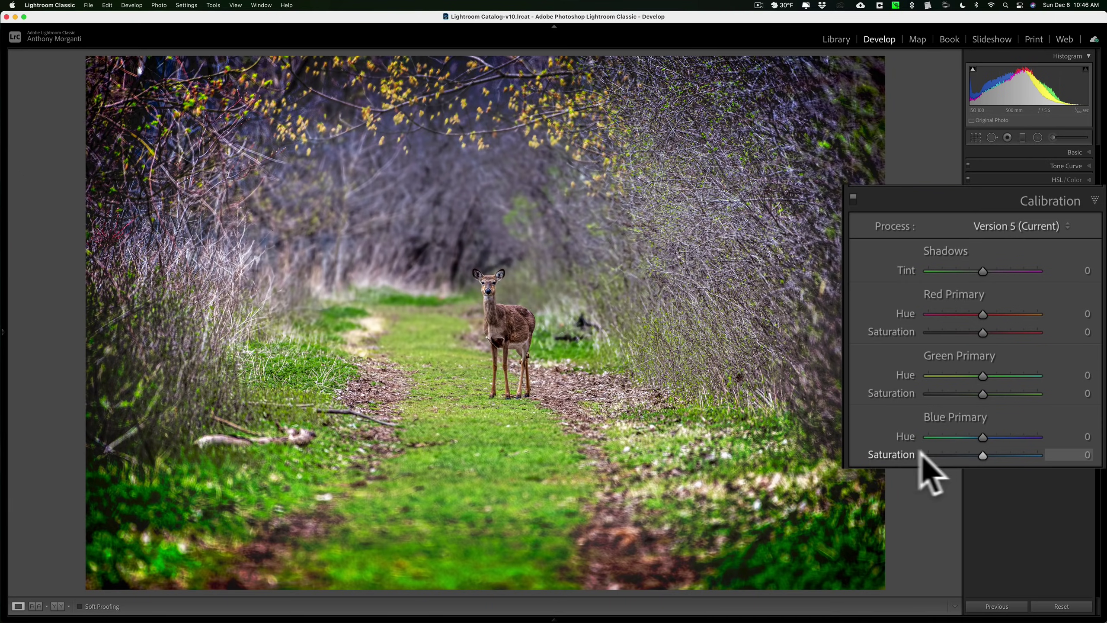
Switch to the waterfall photo, try lowering its Calibration Blue Primary hue to -6 and further, and reset it
key("Right")
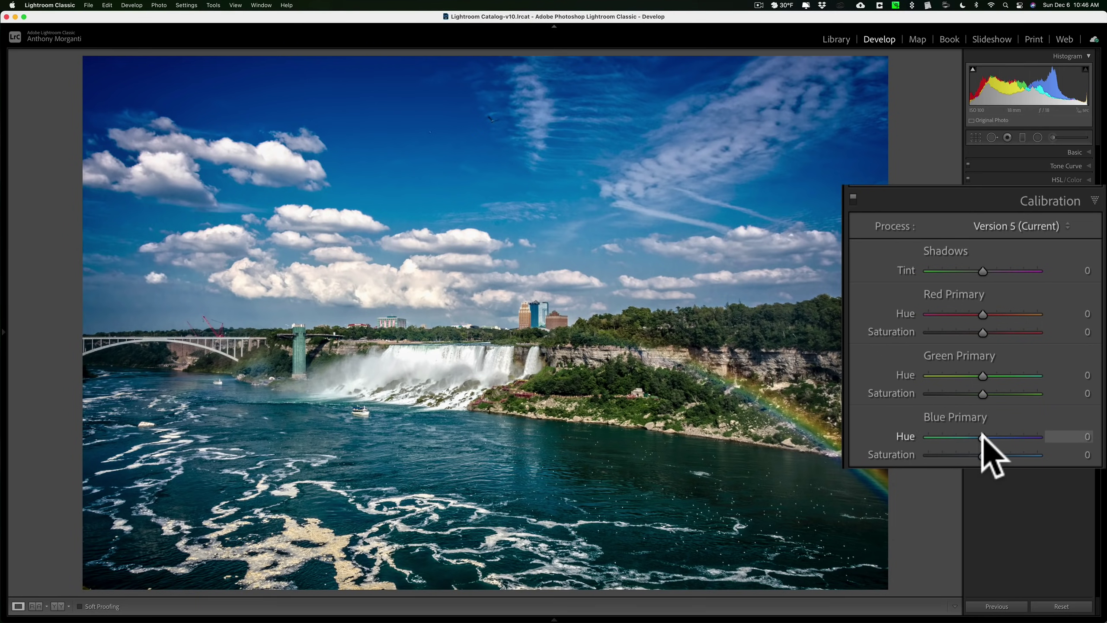
mouse_move(982, 435)
left_mouse_down()
mouse_move(904, 436)
mouse_move(1055, 436)
mouse_move(939, 436)
mouse_move(1000, 435)
mouse_move(975, 436)
left_mouse_up()
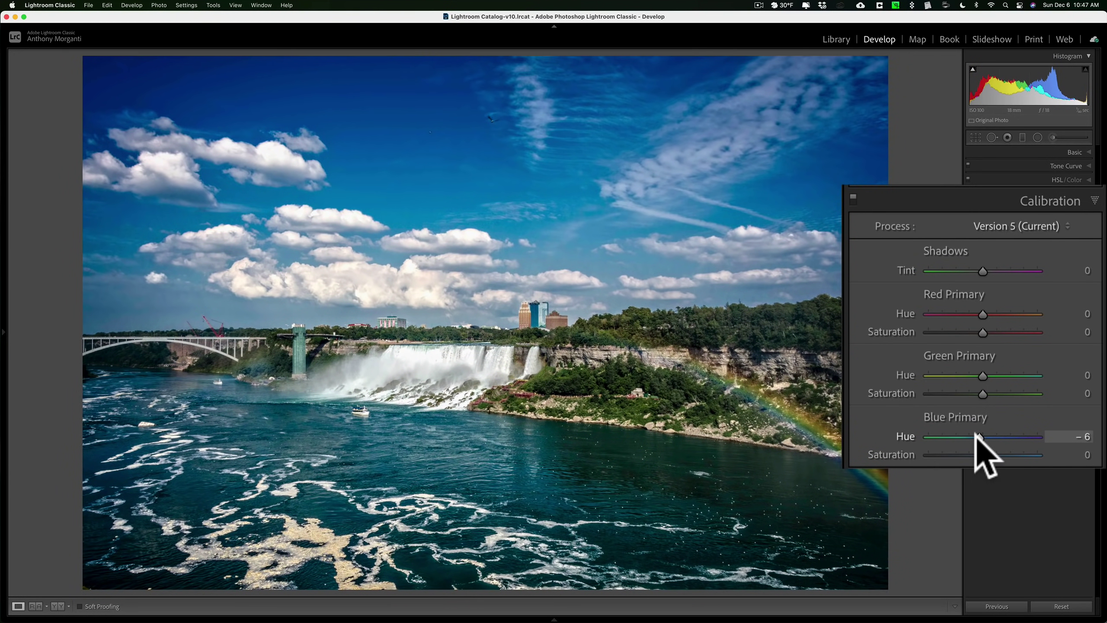
double_click(976, 436)
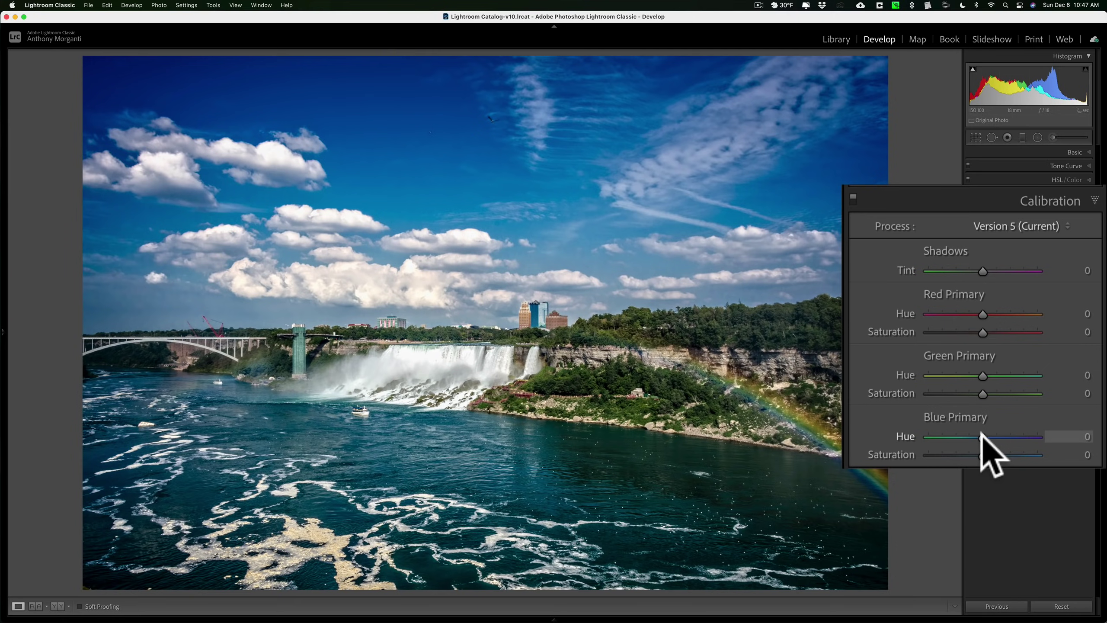
left_click_drag(982, 435, 918, 440)
double_click(933, 436)
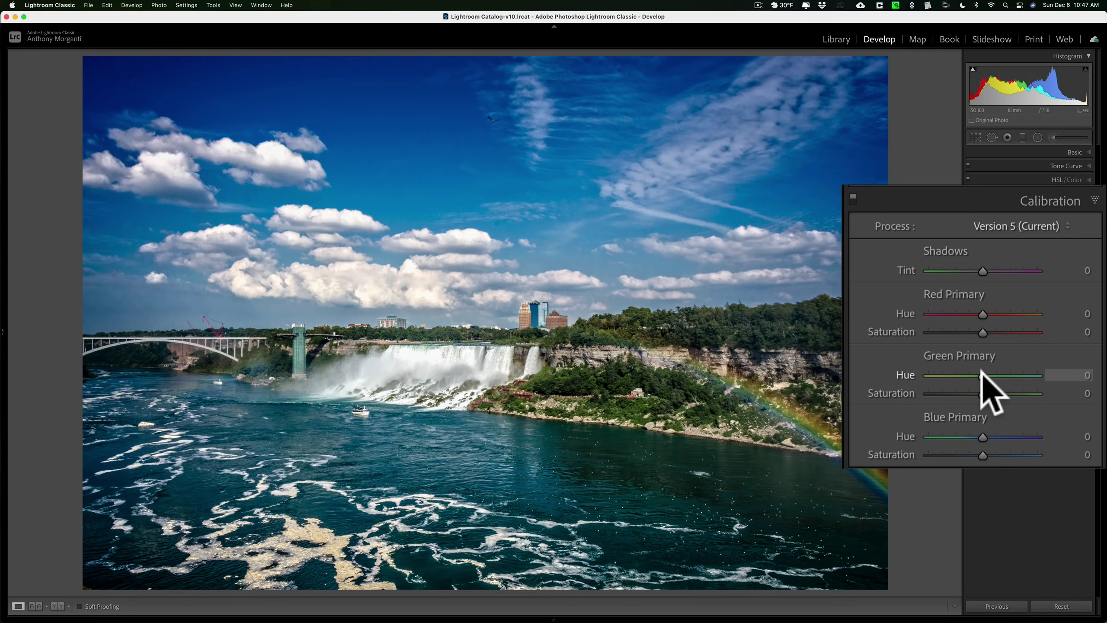
Try the Green Primary hue at +78 and -25, and reset it
left_click_drag(981, 375, 1025, 374)
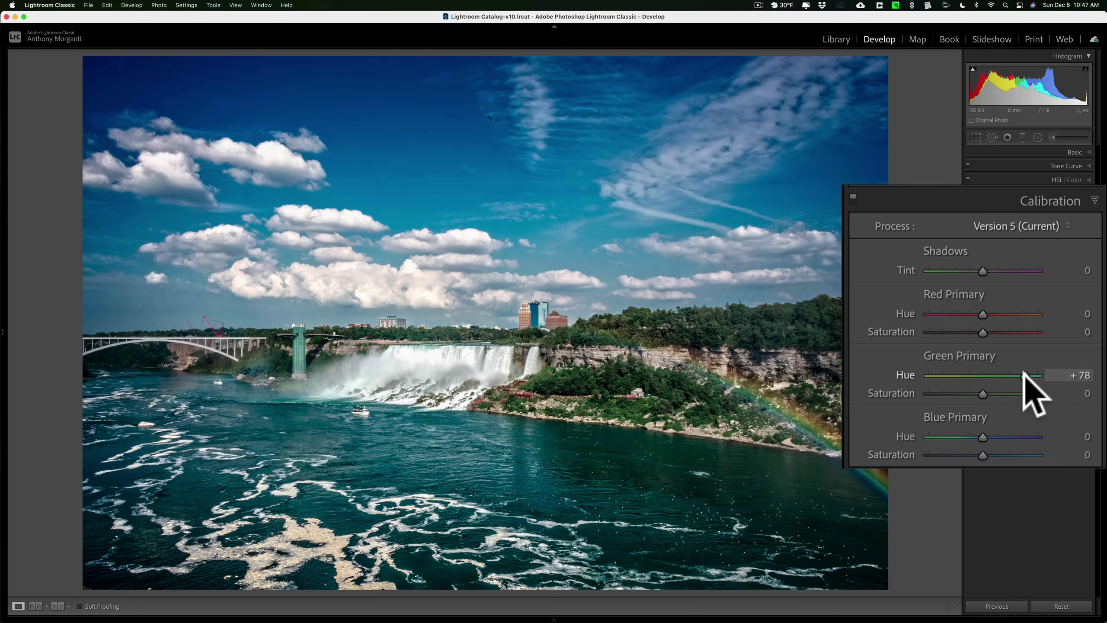
left_click_drag(1025, 374, 967, 375)
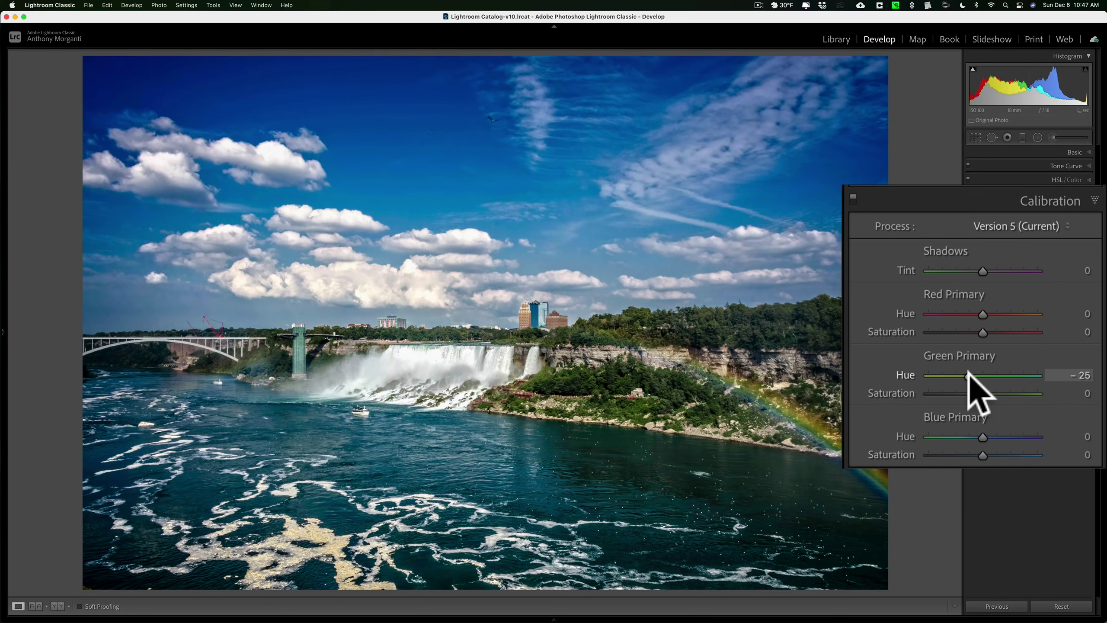
double_click(900, 374)
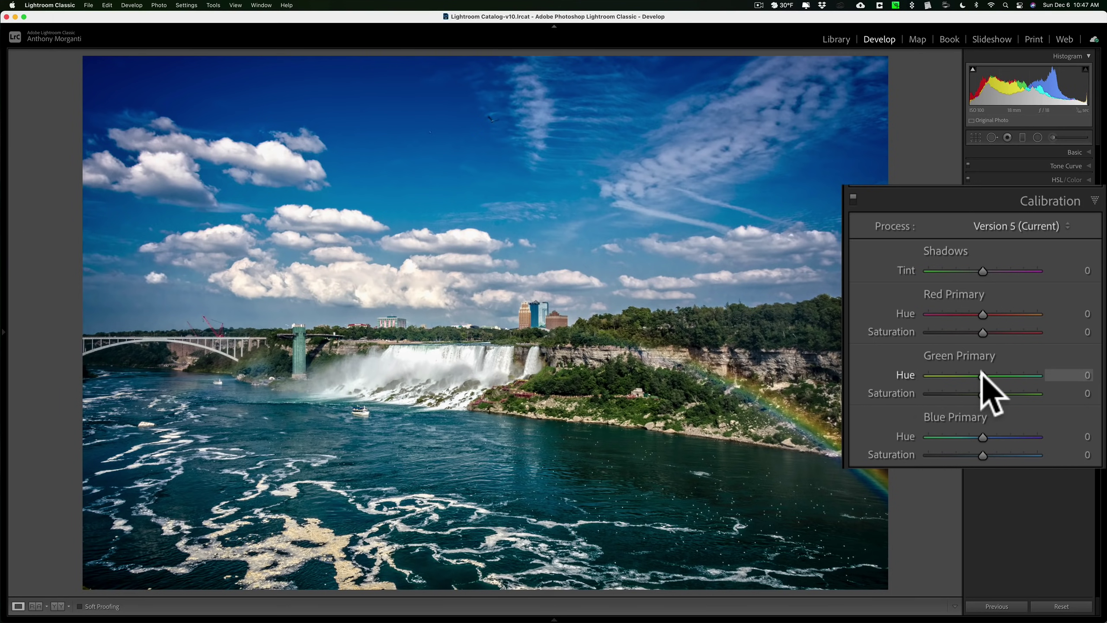
Set the Calibration hue to +70 for Green Primary and +27 for Red Primary, and the Shadows Tint to -43
left_click_drag(987, 376, 1020, 375)
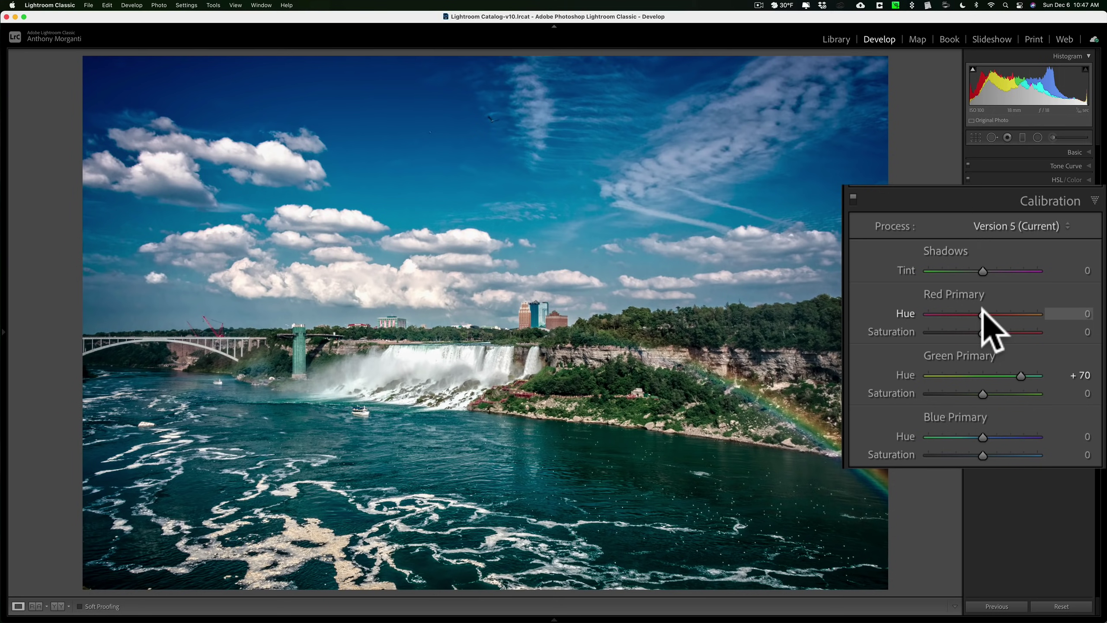
mouse_move(982, 314)
left_mouse_down()
mouse_move(1004, 311)
mouse_move(966, 307)
mouse_move(996, 311)
left_mouse_up()
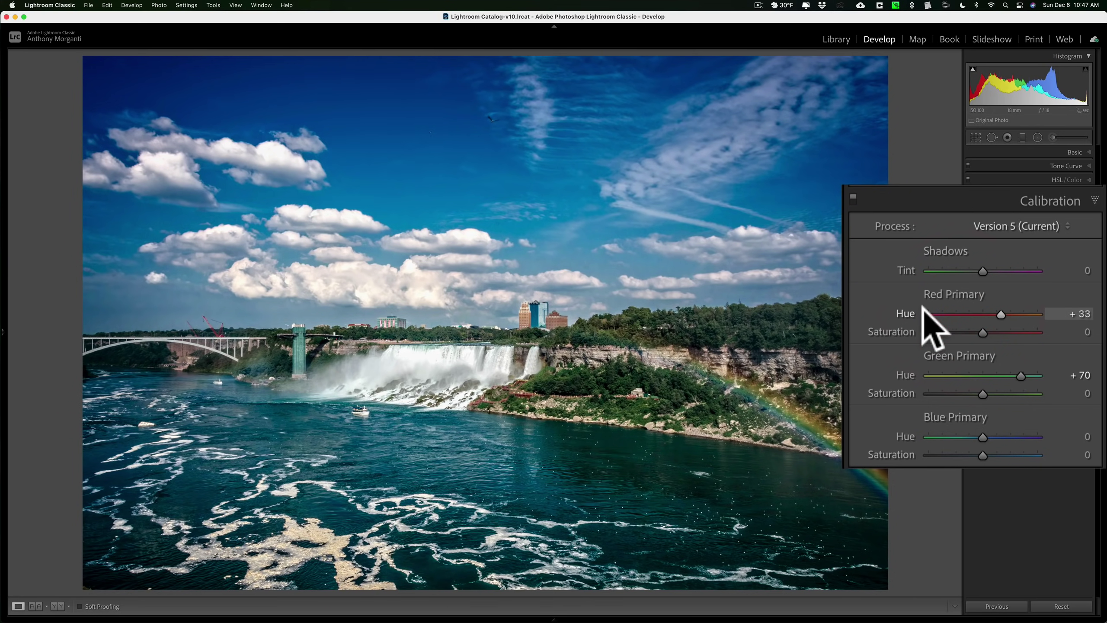
left_click_drag(998, 312, 993, 306)
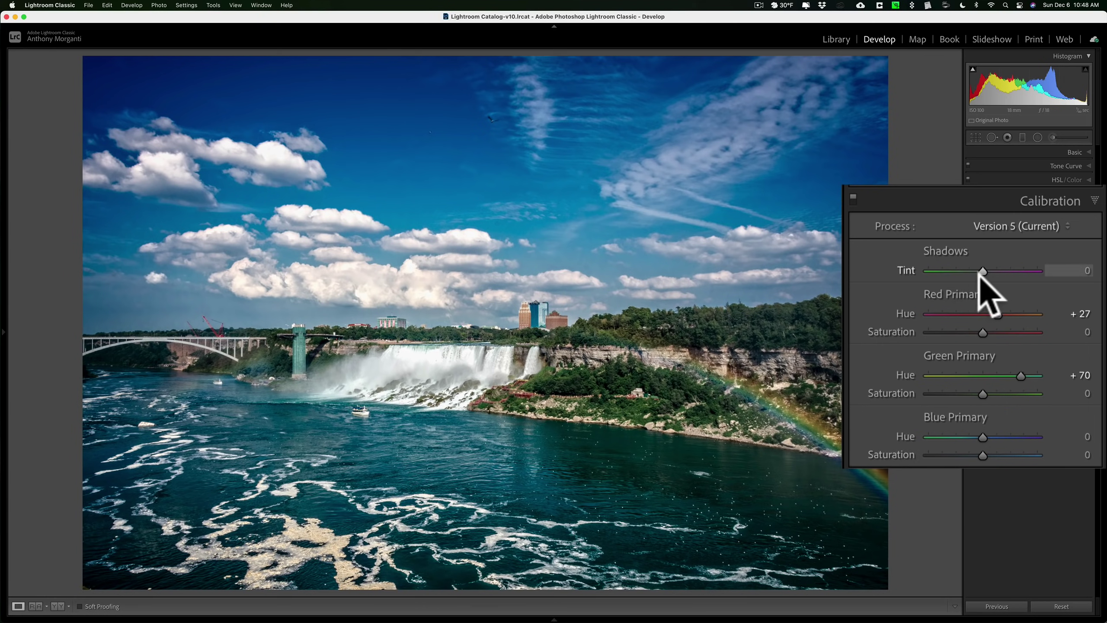
mouse_move(979, 273)
left_mouse_down()
mouse_move(959, 274)
mouse_move(988, 270)
mouse_move(954, 272)
mouse_move(1010, 277)
left_mouse_up()
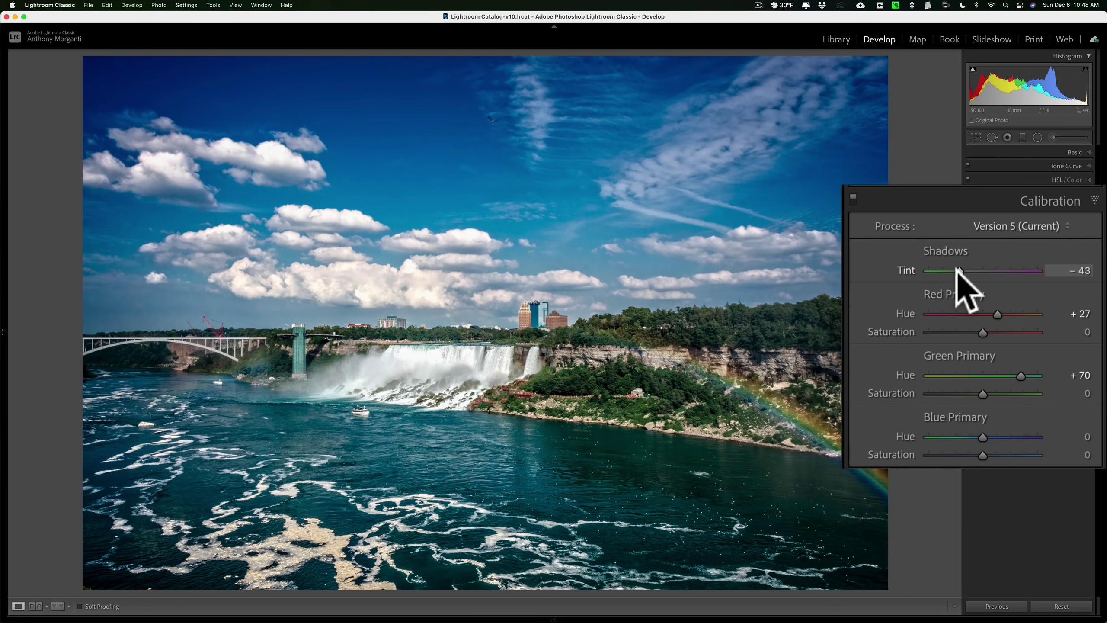
Switch the photo's process version to Version 1 and examine its Basic tone controls
left_click(1039, 217)
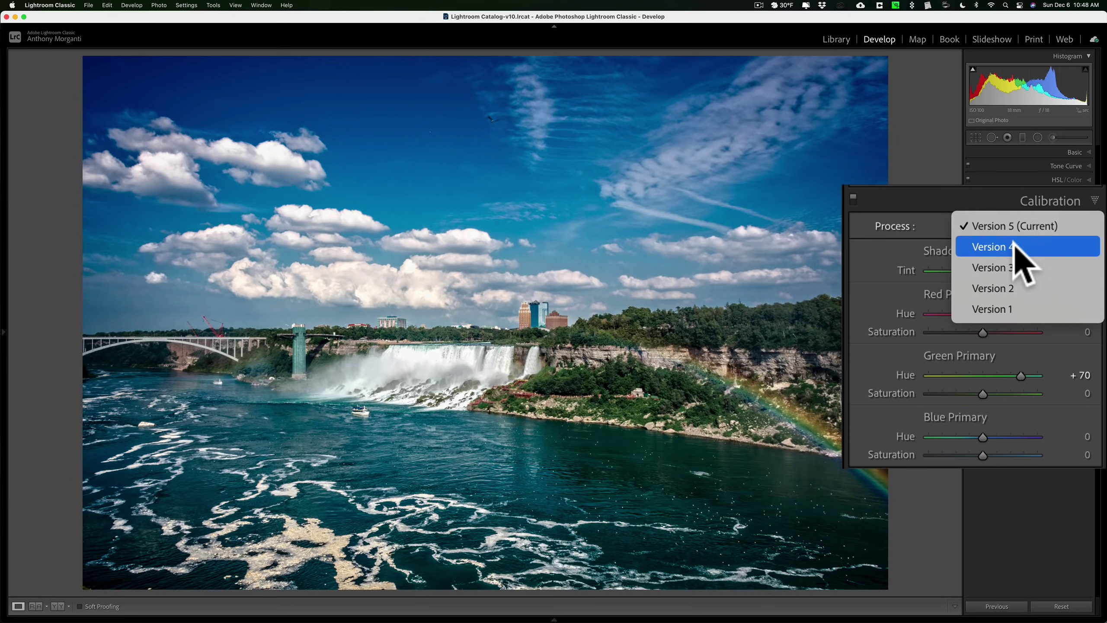
left_click(995, 305)
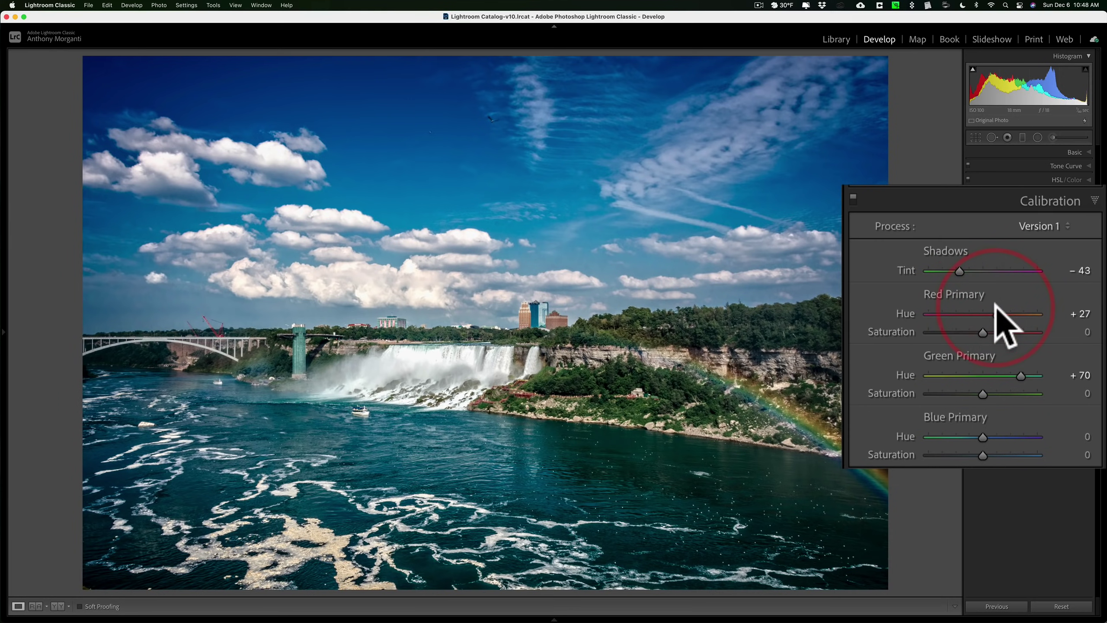
left_click(1076, 152)
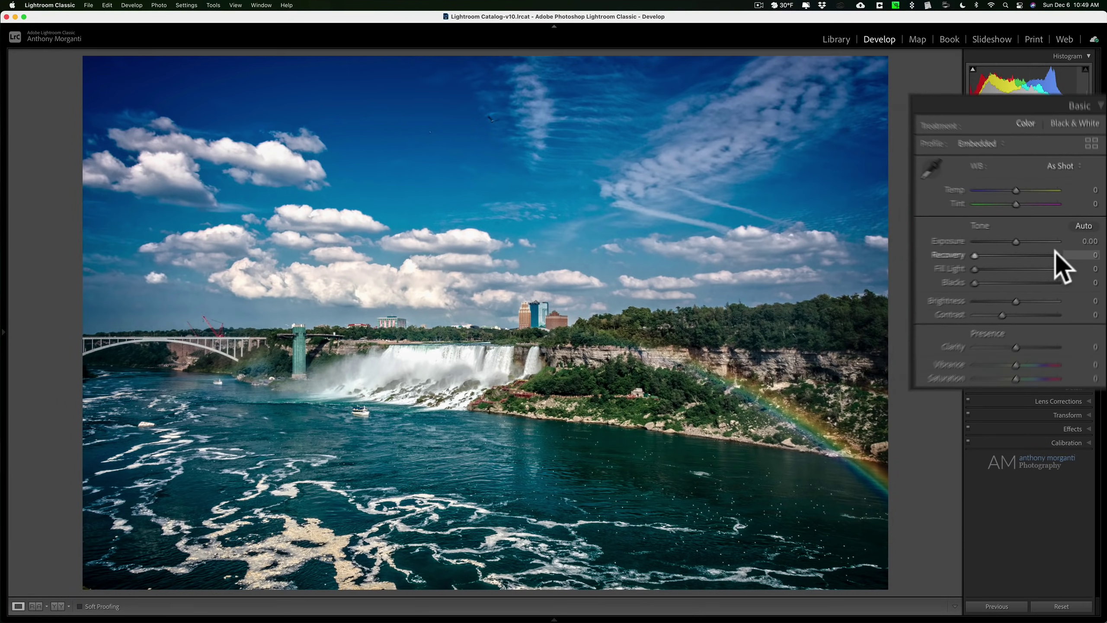
left_click(1076, 150)
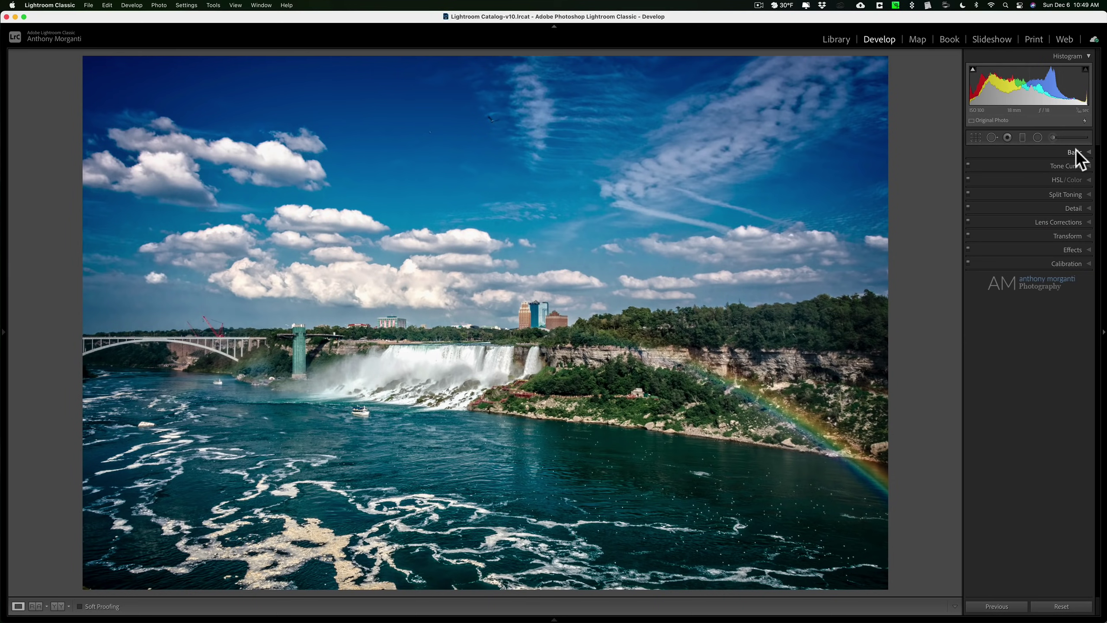
Change the photo's process version to Version 2 and check which Basic tone controls it offers
left_click(1074, 263)
left_click(1067, 276)
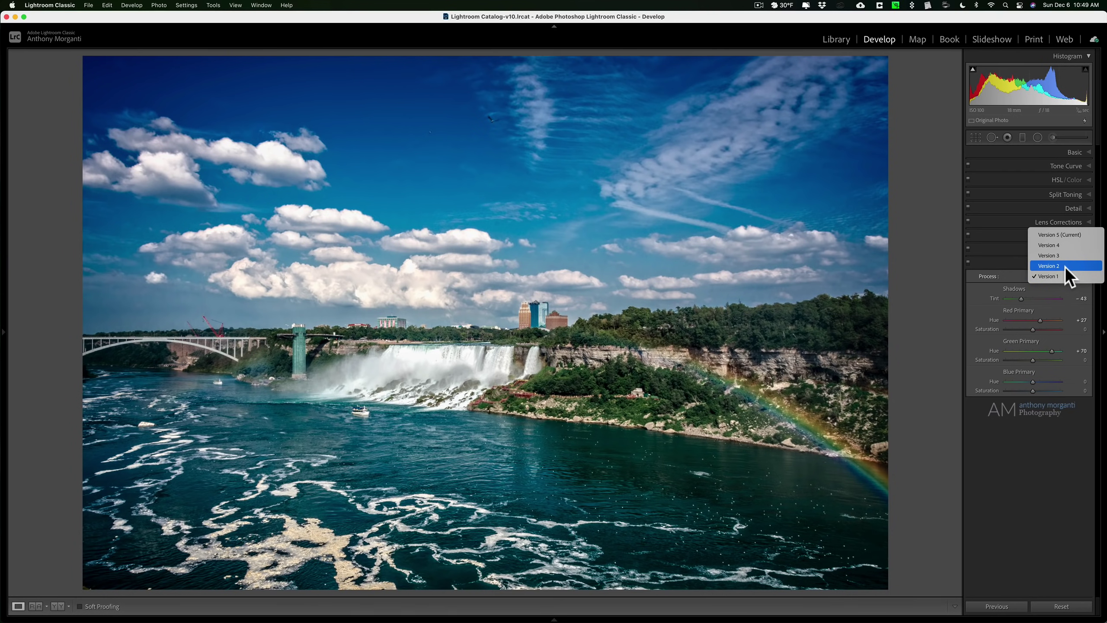
left_click(1065, 267)
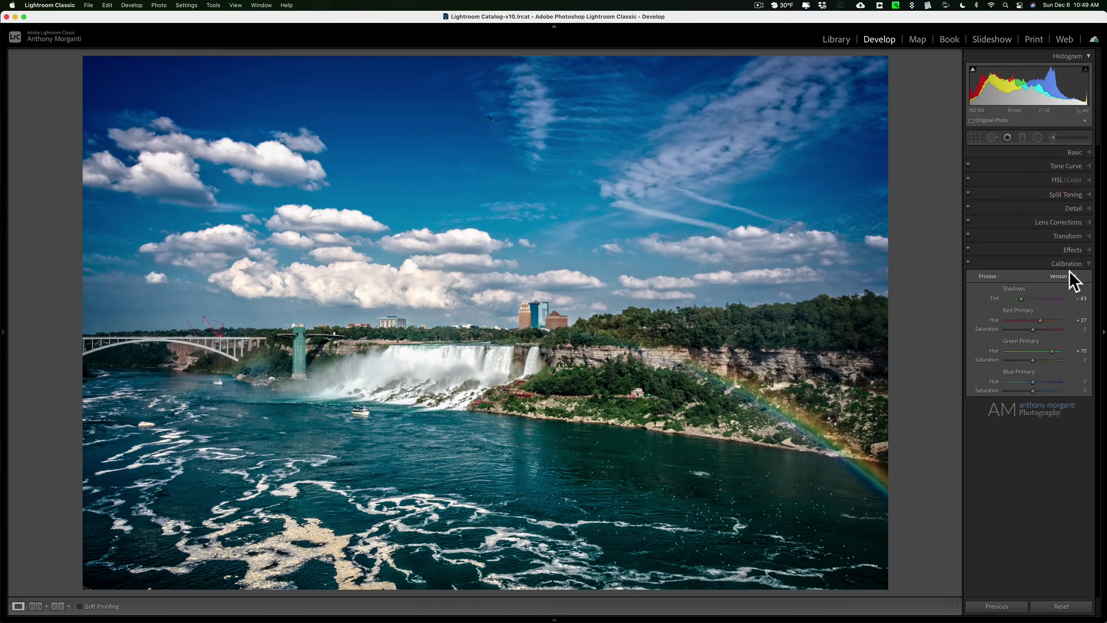
left_click(1076, 150)
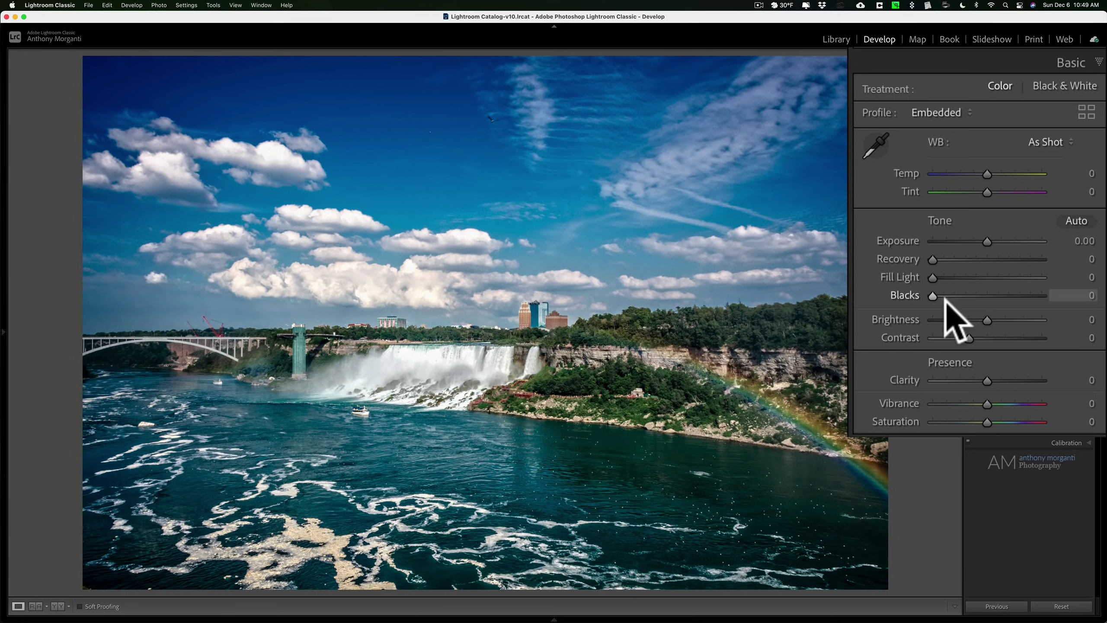
left_click(1081, 153)
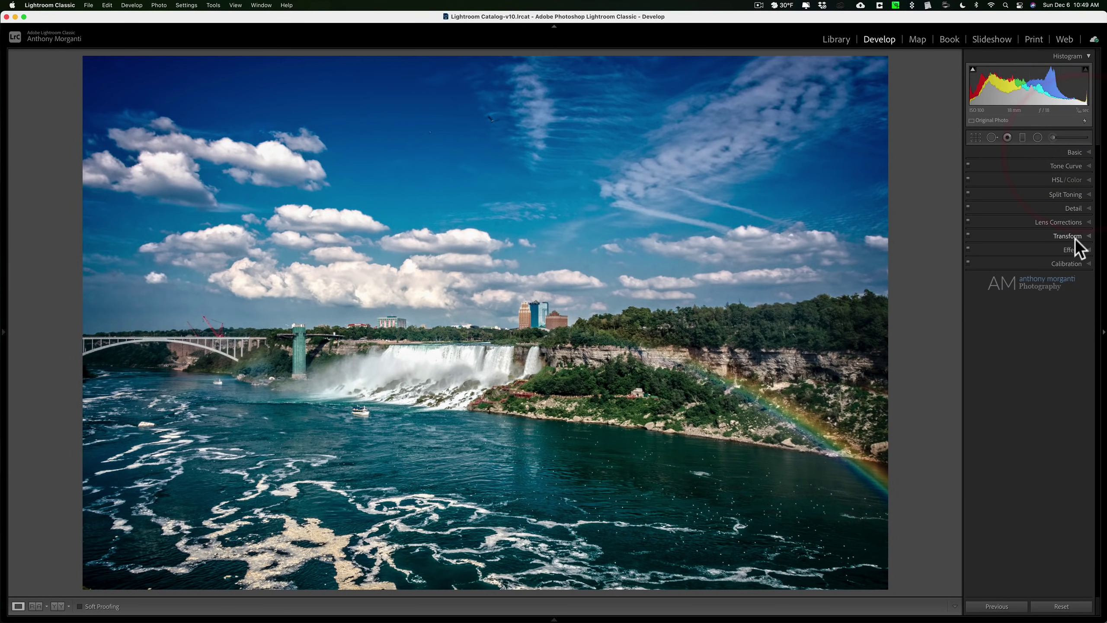
Change the photo's process version to Version 3 and examine the Basic tone controls it offers
left_click(1071, 262)
left_click(1068, 274)
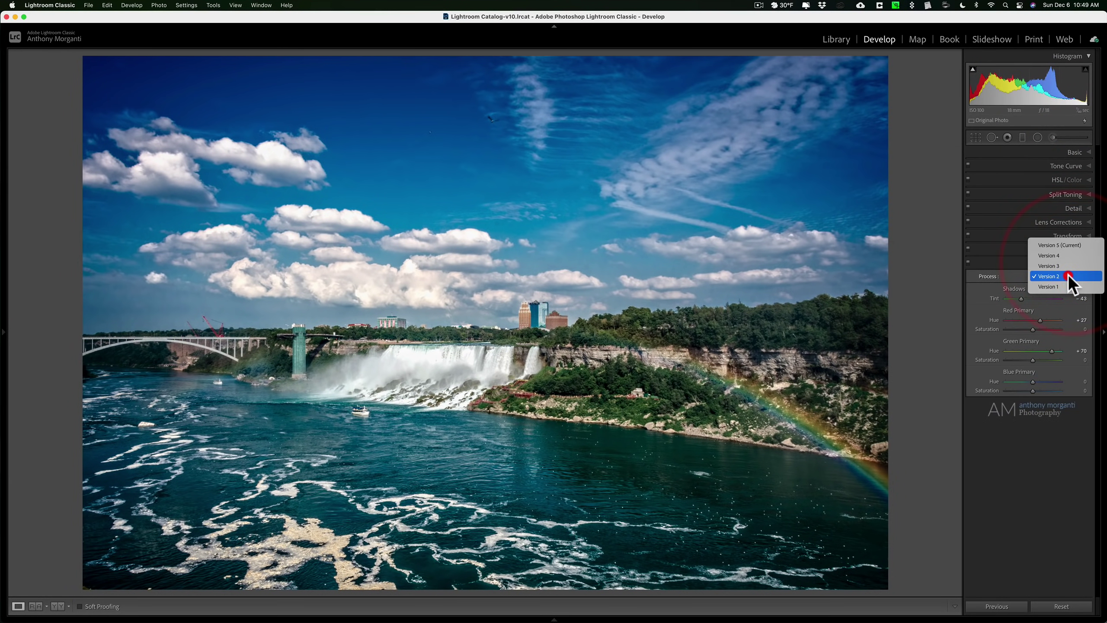
left_click(1062, 266)
left_click(1070, 263)
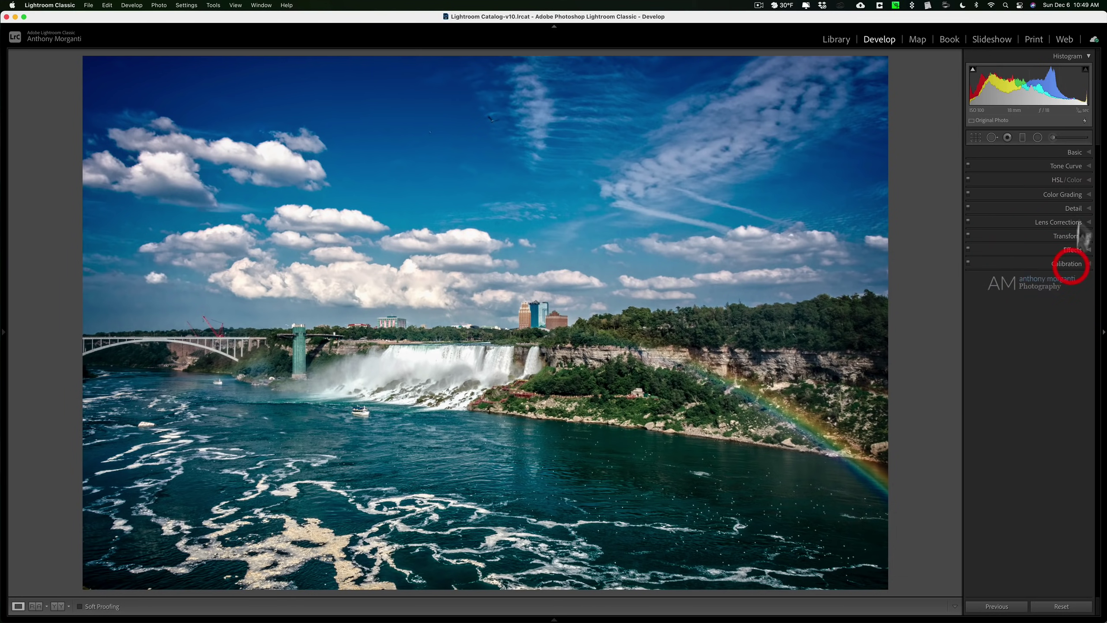
left_click(1079, 152)
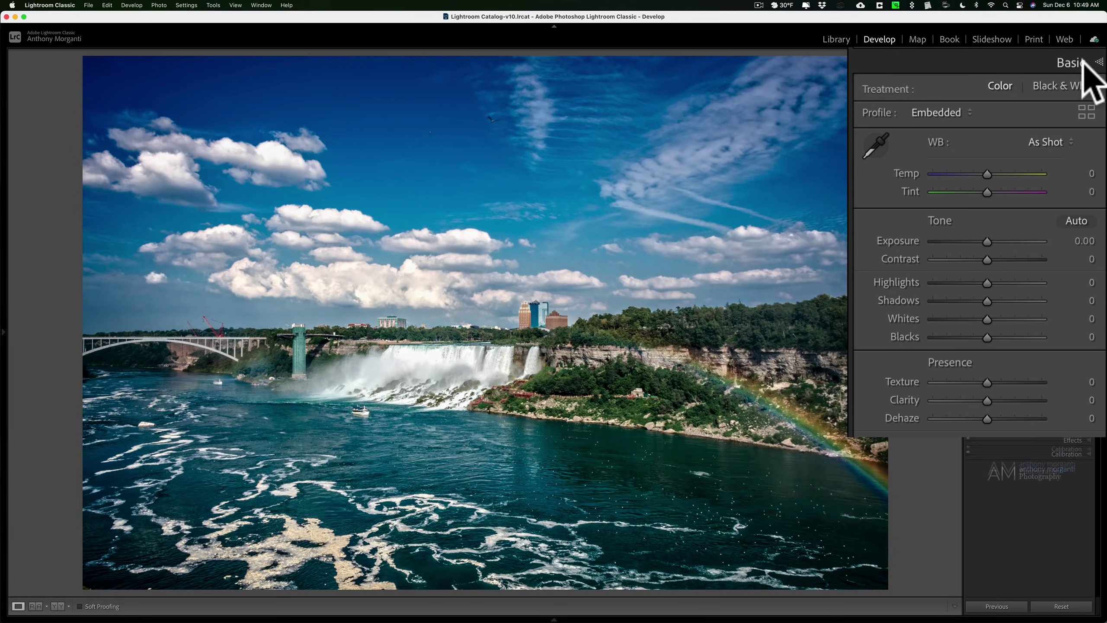
left_click(1079, 152)
Set the photo's Calibration process version to Version 5 (Current)
left_click(1071, 261)
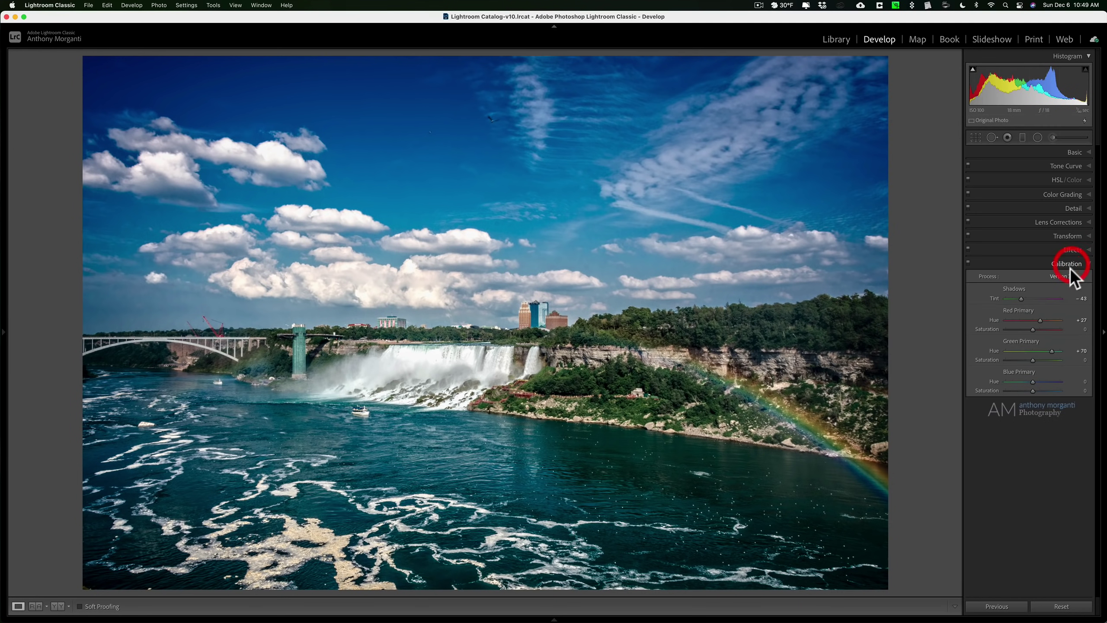
left_click(1064, 276)
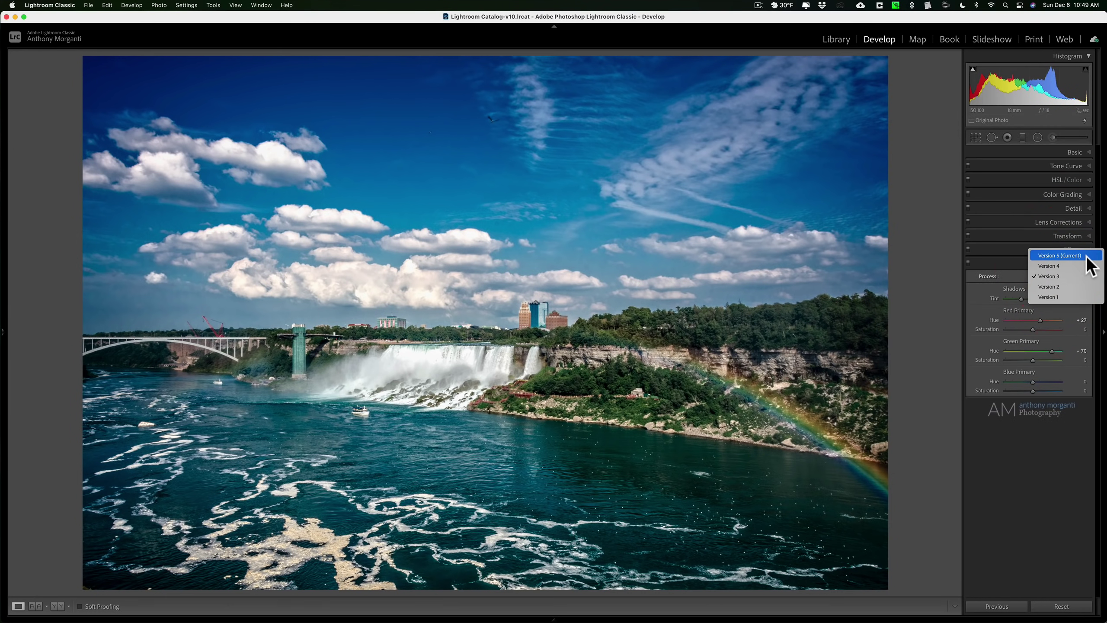
left_click(1071, 256)
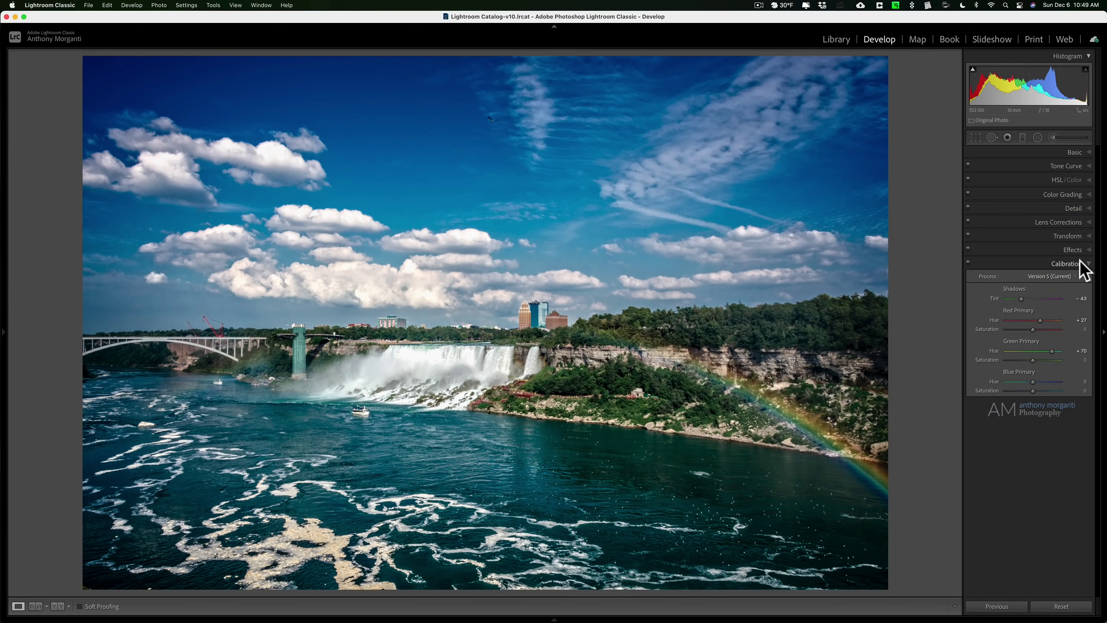
left_click(1079, 262)
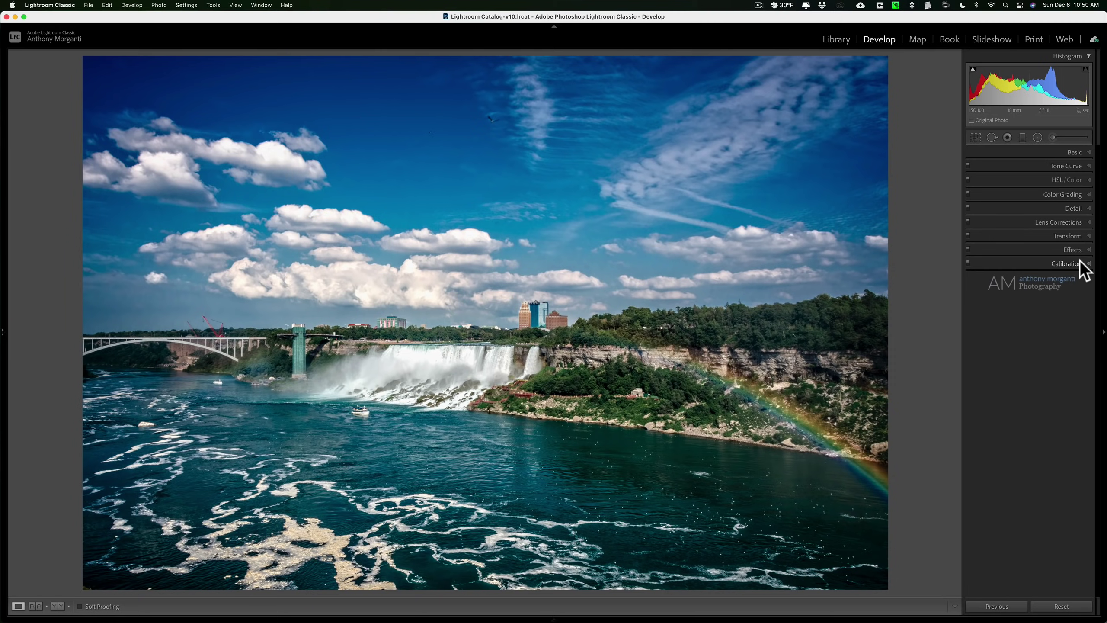
Try the Calibration Blue Primary hue at -15, and set it to -6
left_click(1071, 265)
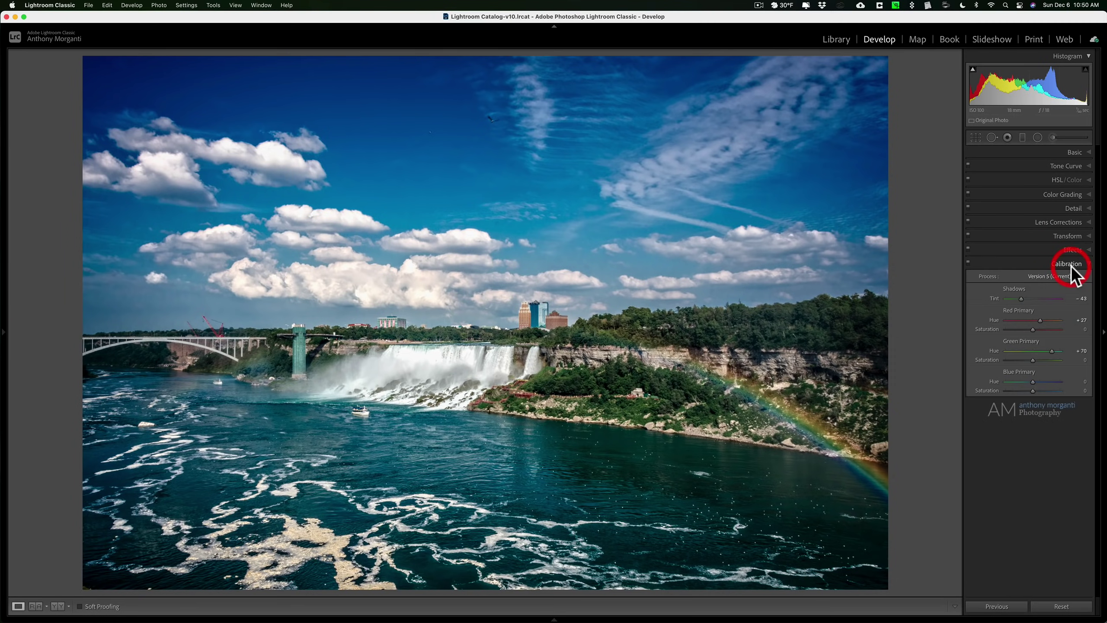
mouse_move(984, 435)
left_mouse_down()
mouse_move(1001, 437)
mouse_move(977, 437)
left_mouse_up()
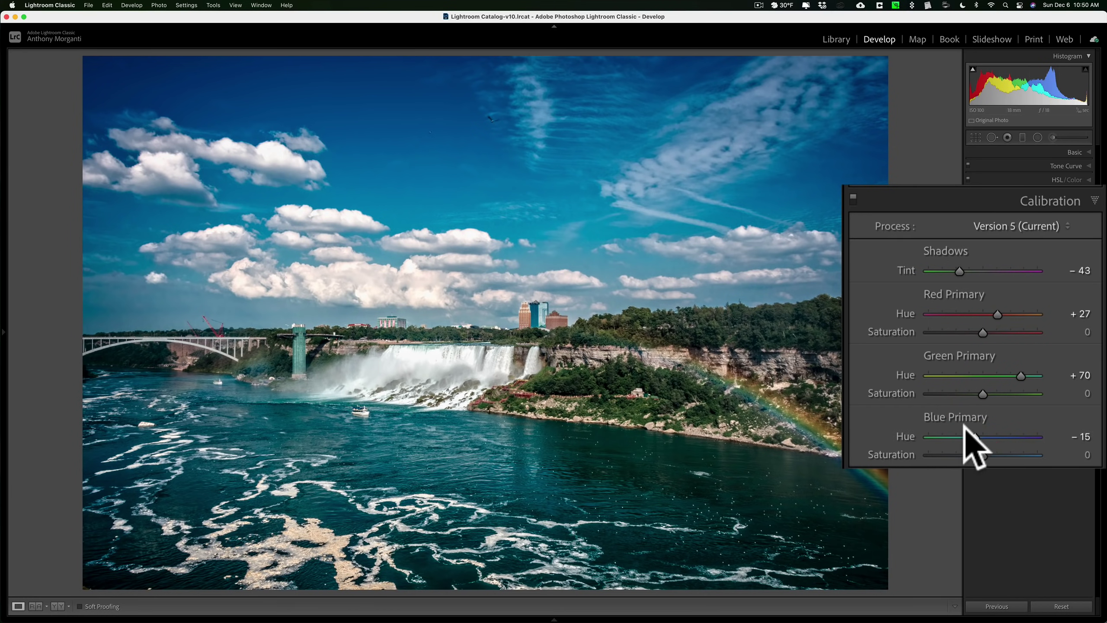
mouse_move(964, 427)
left_mouse_down()
mouse_move(1006, 431)
mouse_move(976, 431)
left_mouse_up()
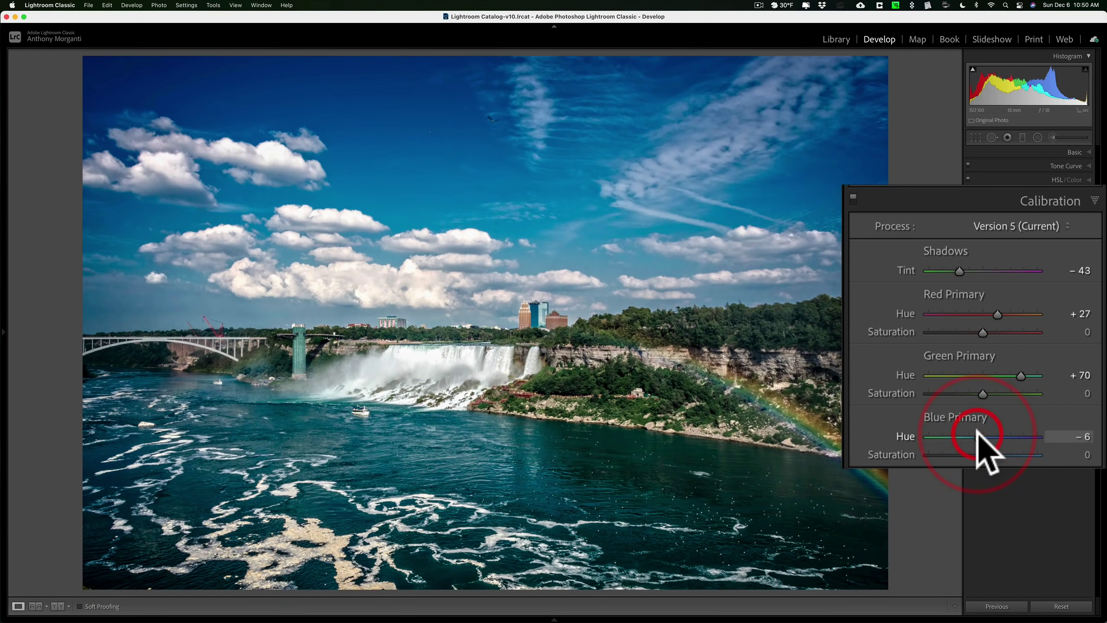
left_click(976, 433)
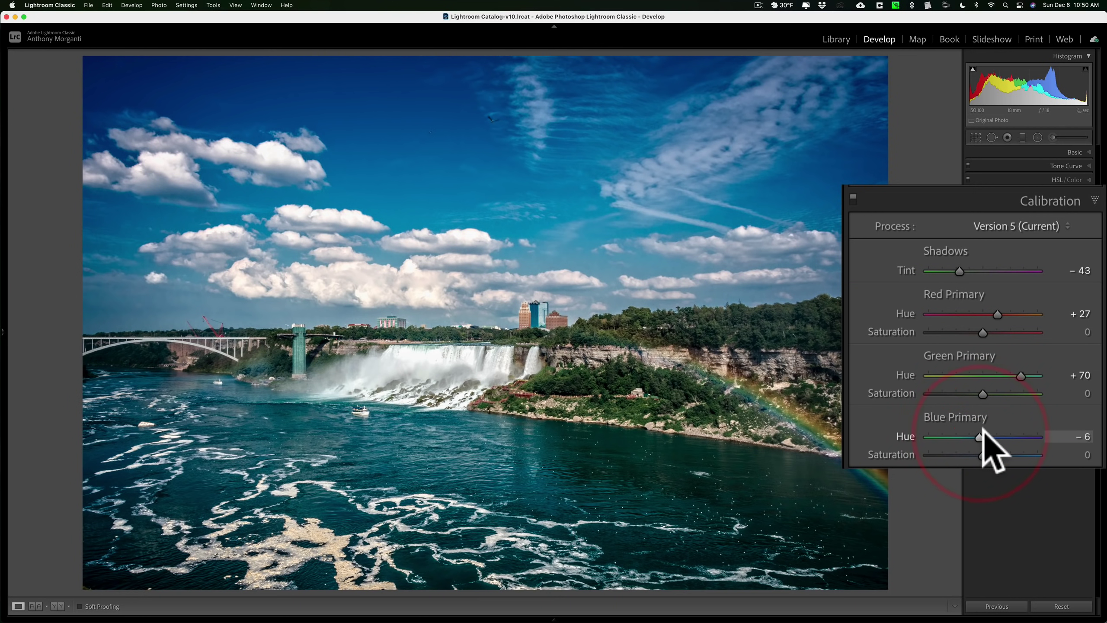